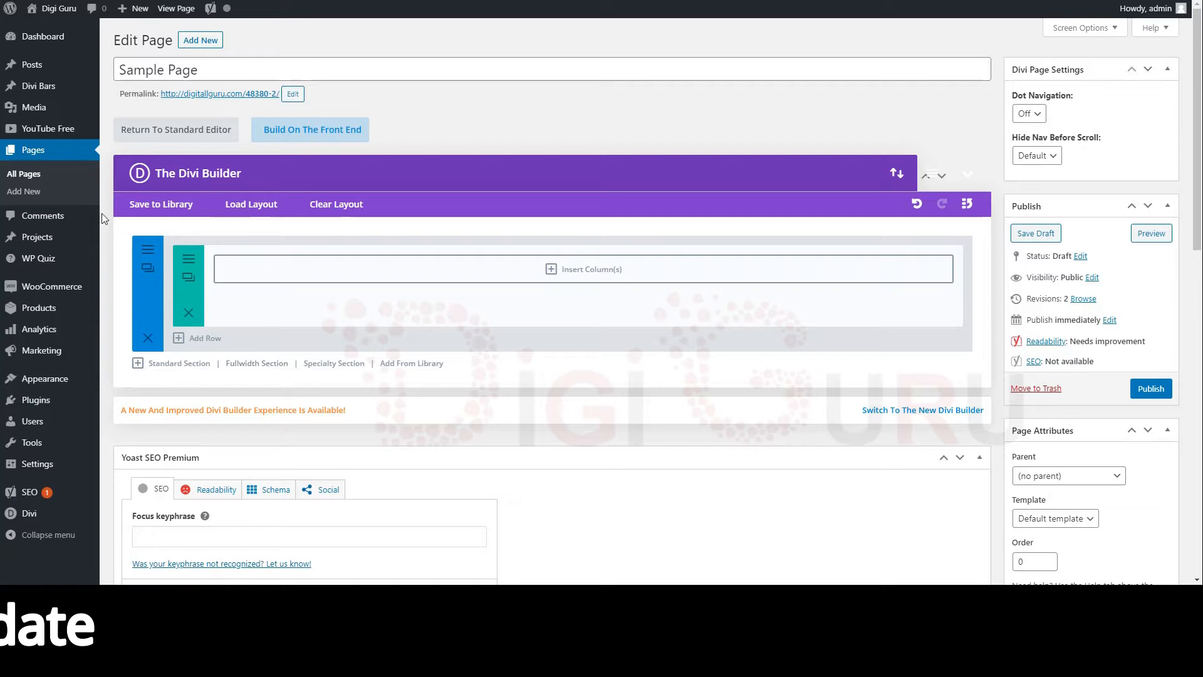
{"action": "mouse_move", "coordinate": [2, 237]}
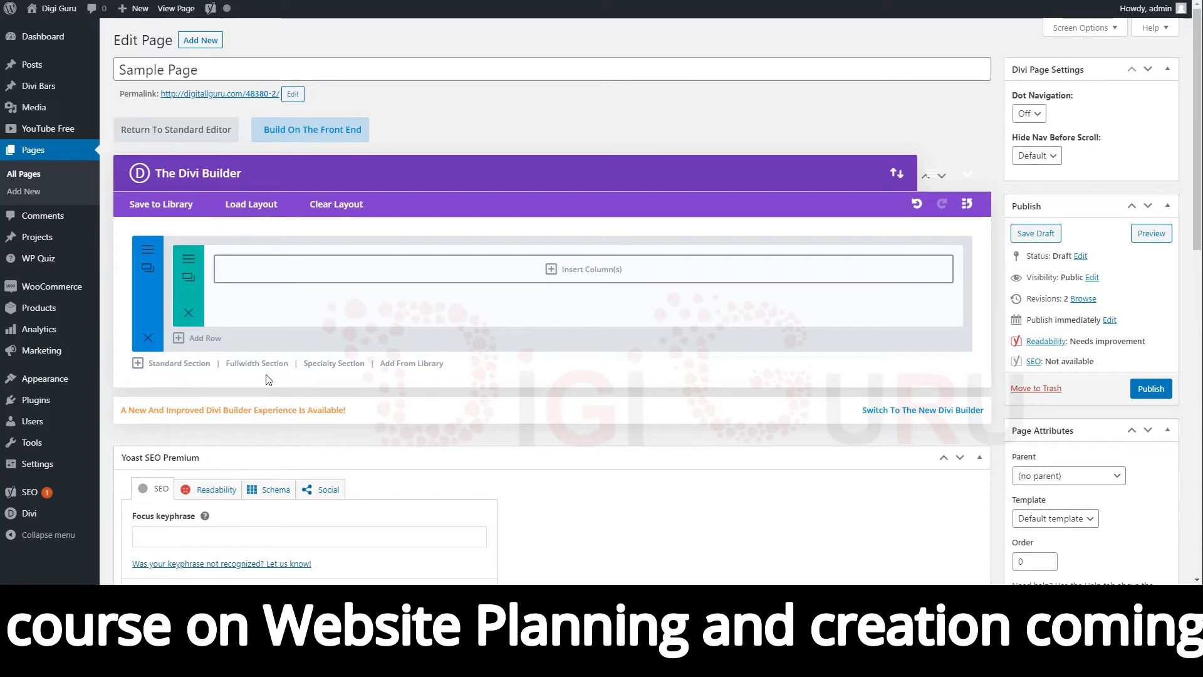
{"action": "left_click", "coordinate": [178, 370]}
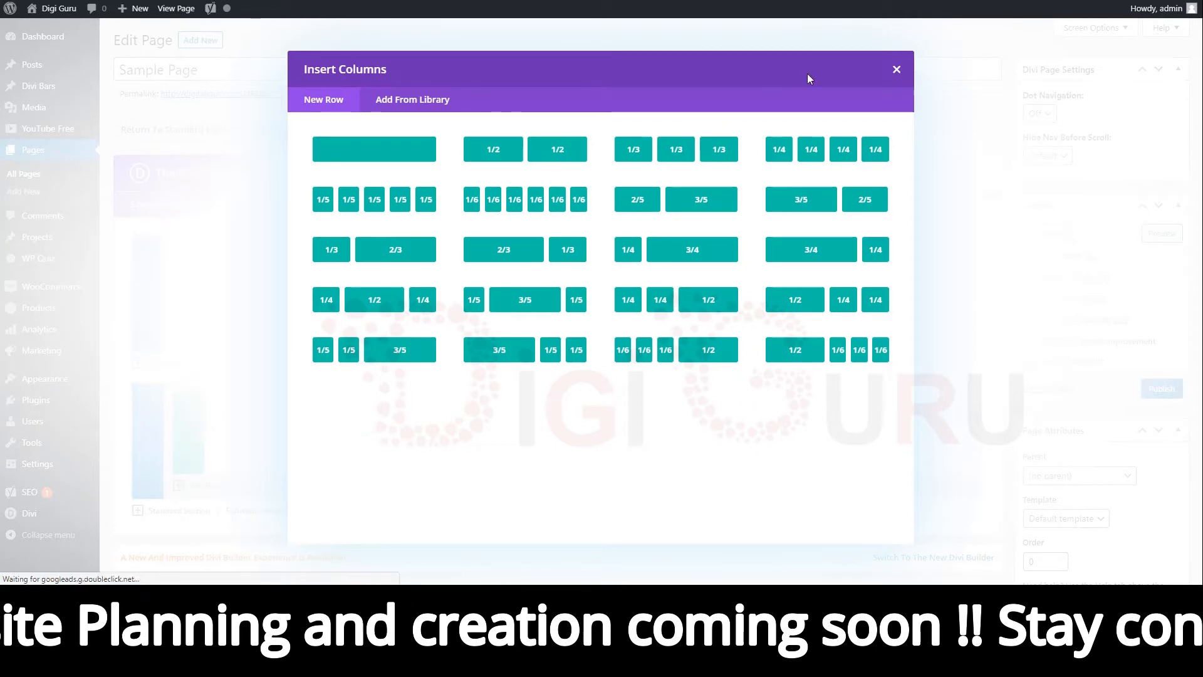
{"action": "left_click", "coordinate": [897, 71]}
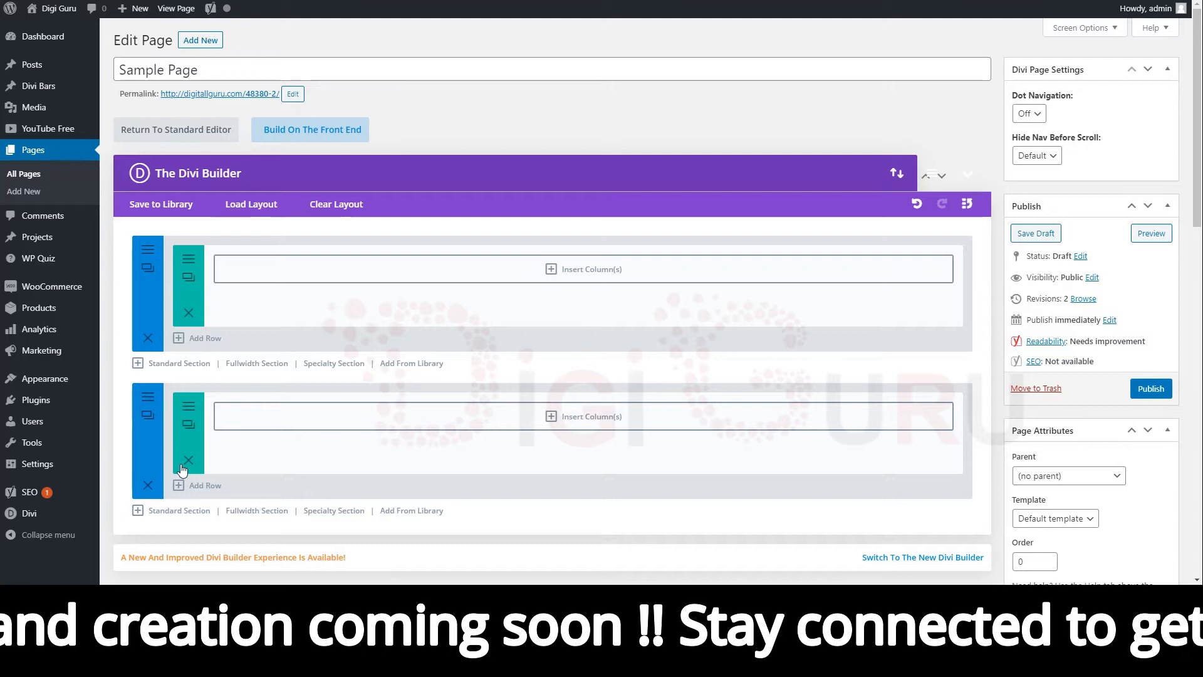
{"action": "left_click", "coordinate": [149, 339]}
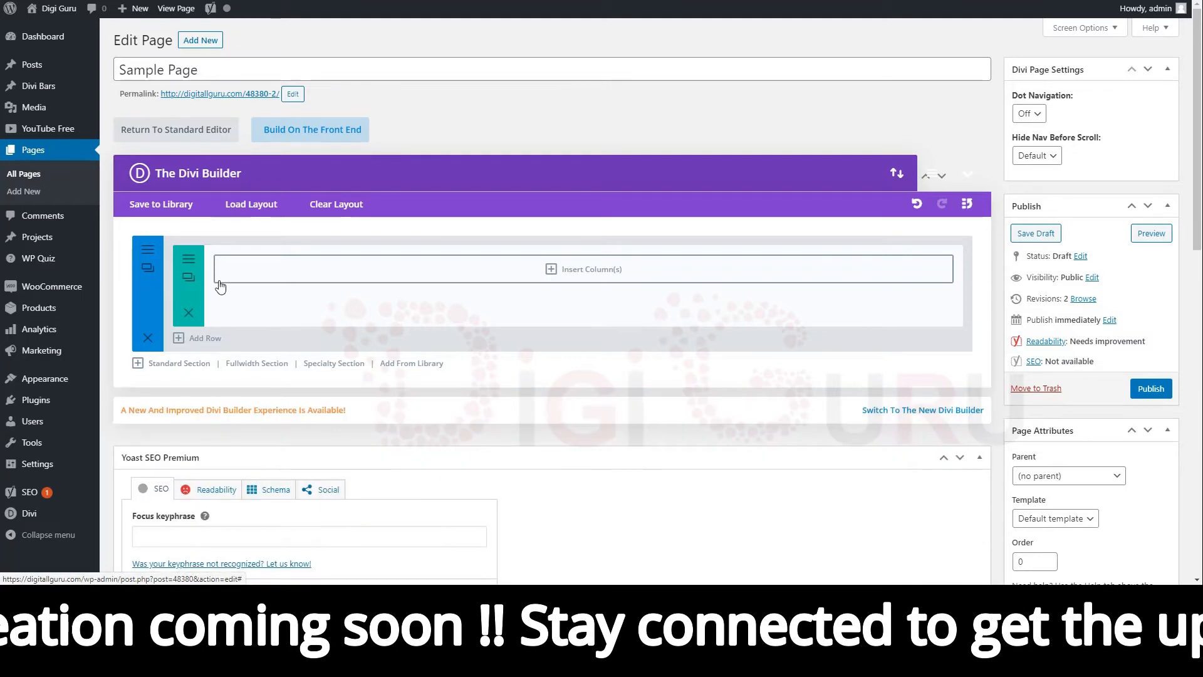
Add a fullwidth section and then a specialty section with a half-width sidebar below the first standard section.
{"action": "left_click", "coordinate": [257, 364]}
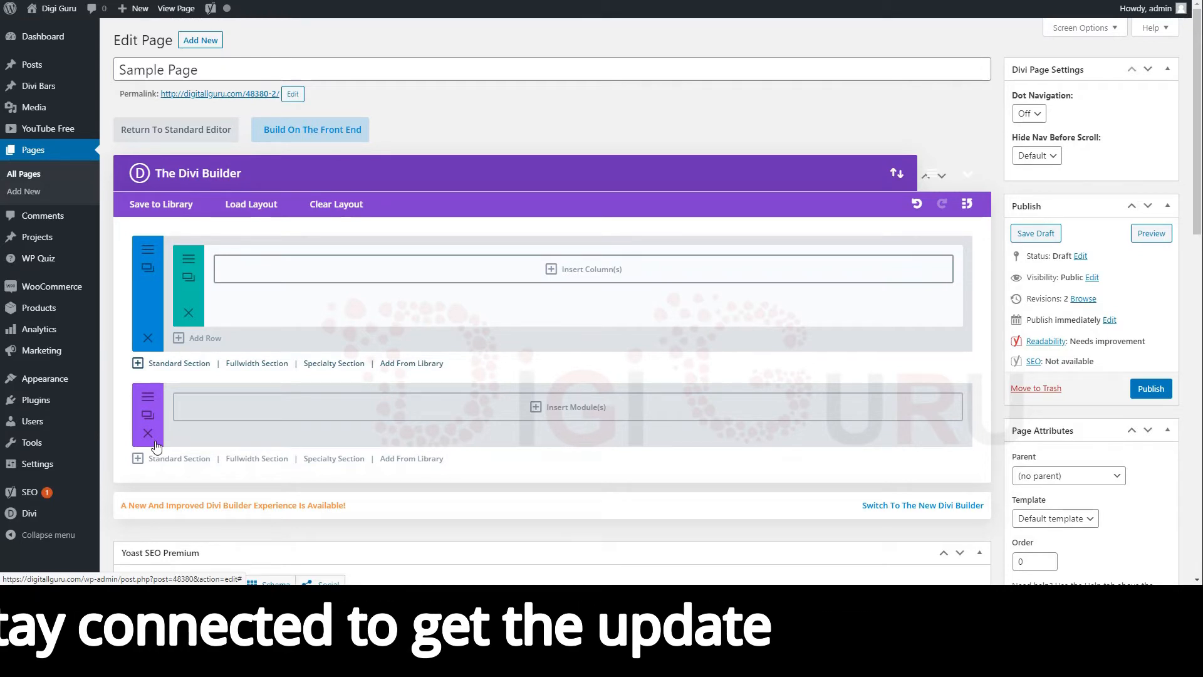
{"action": "left_click", "coordinate": [333, 460]}
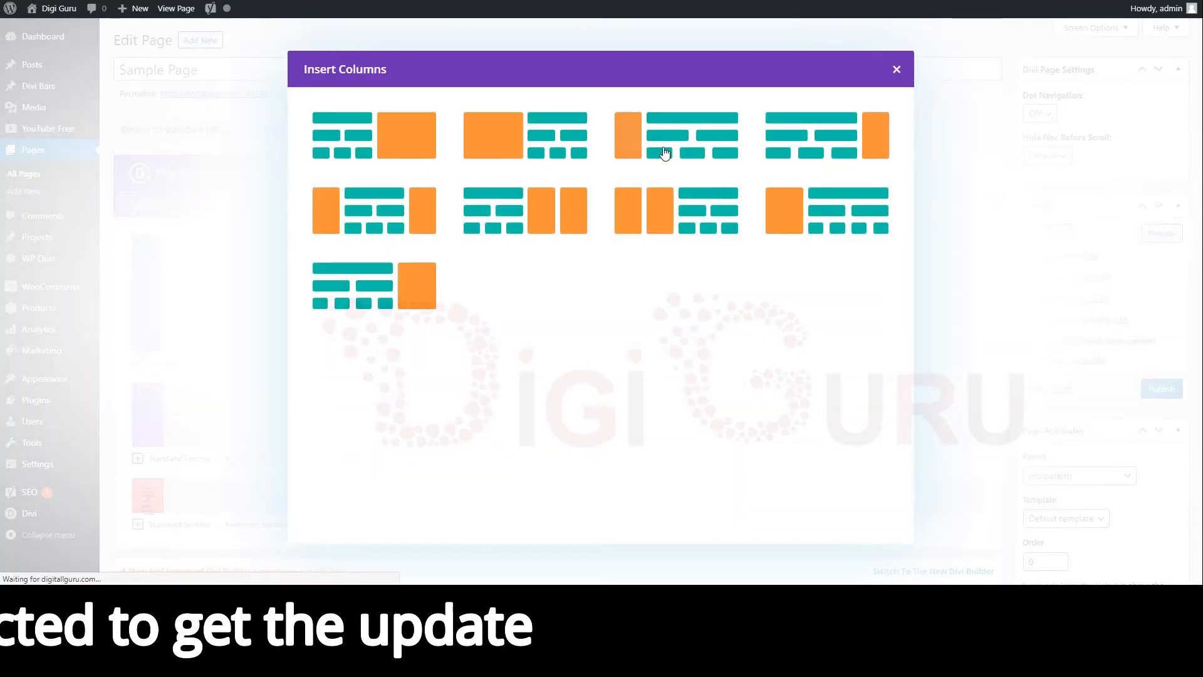
{"action": "left_click", "coordinate": [895, 70]}
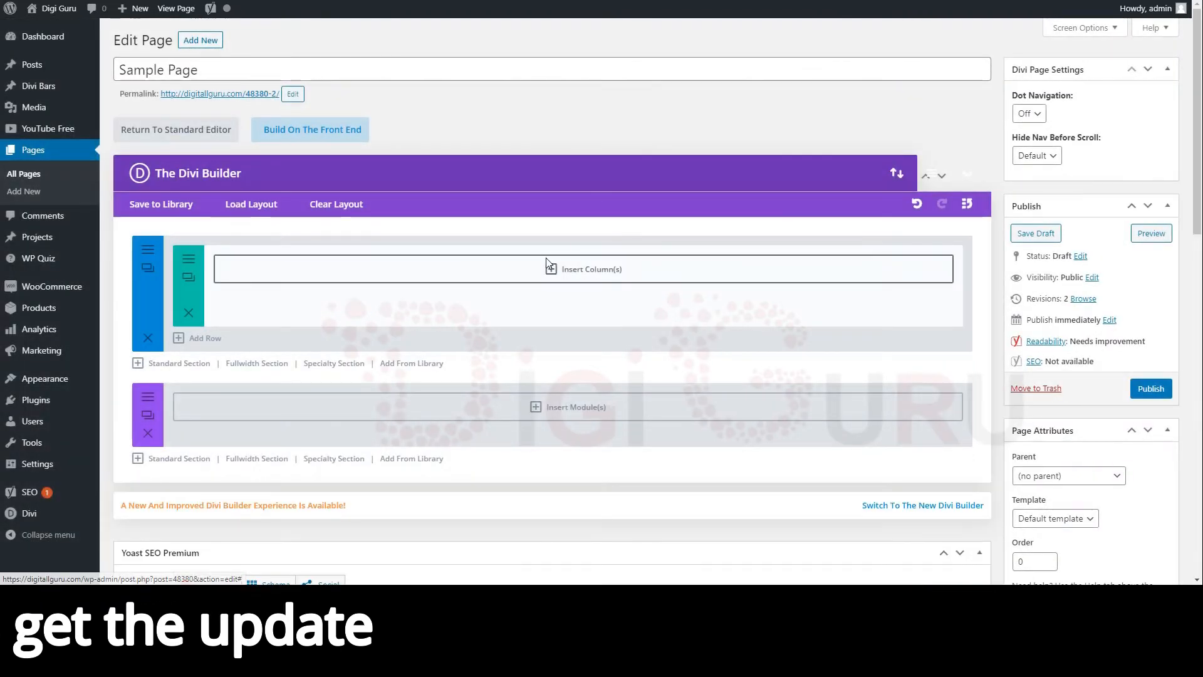
{"action": "left_click", "coordinate": [322, 461]}
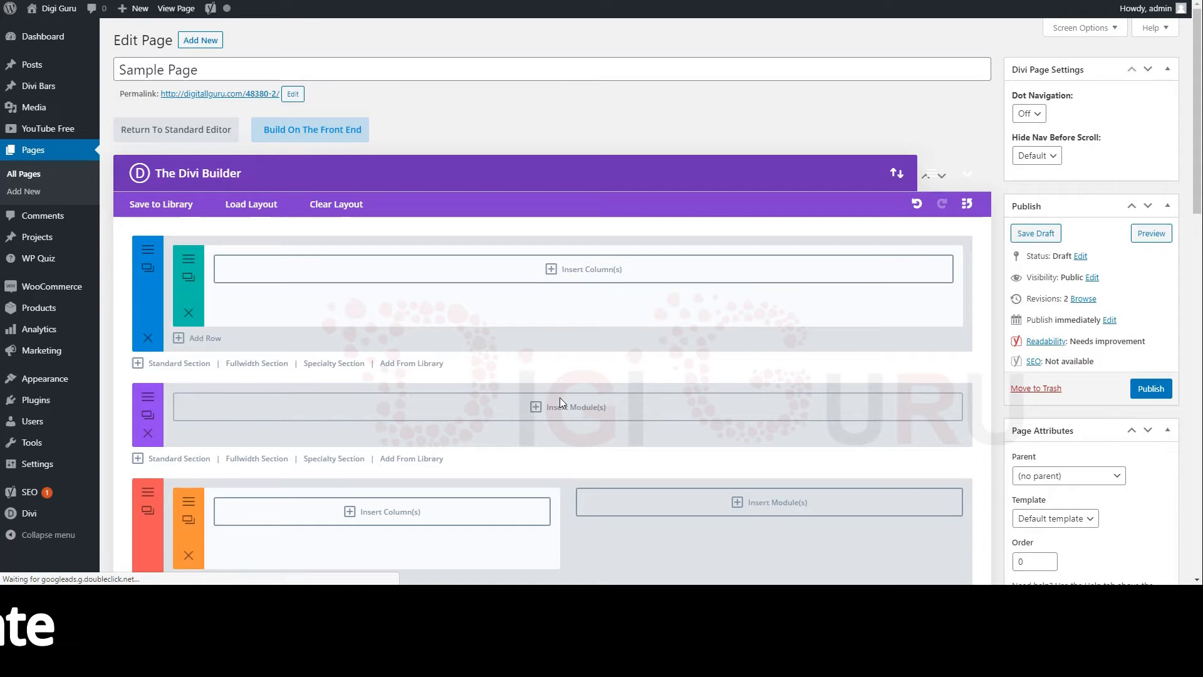
{"action": "scroll", "coordinate": [559, 397], "scroll_direction": "down", "scroll_amount": 4}
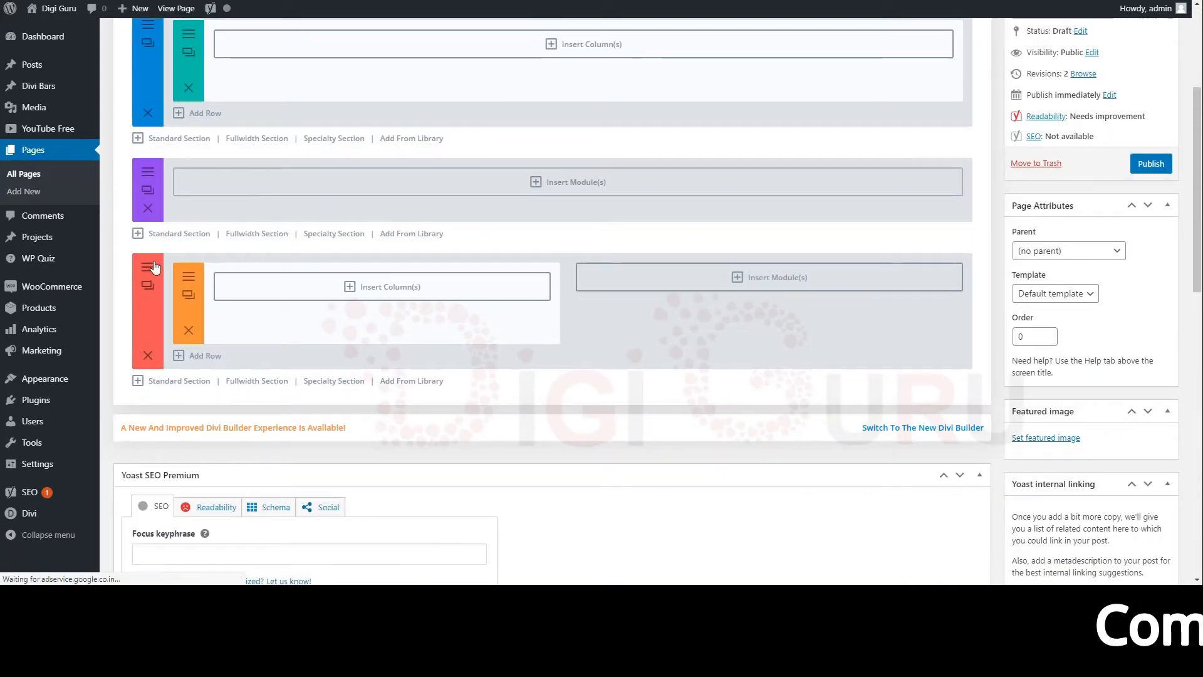
{"action": "scroll", "coordinate": [155, 268], "scroll_direction": "up", "scroll_amount": 1}
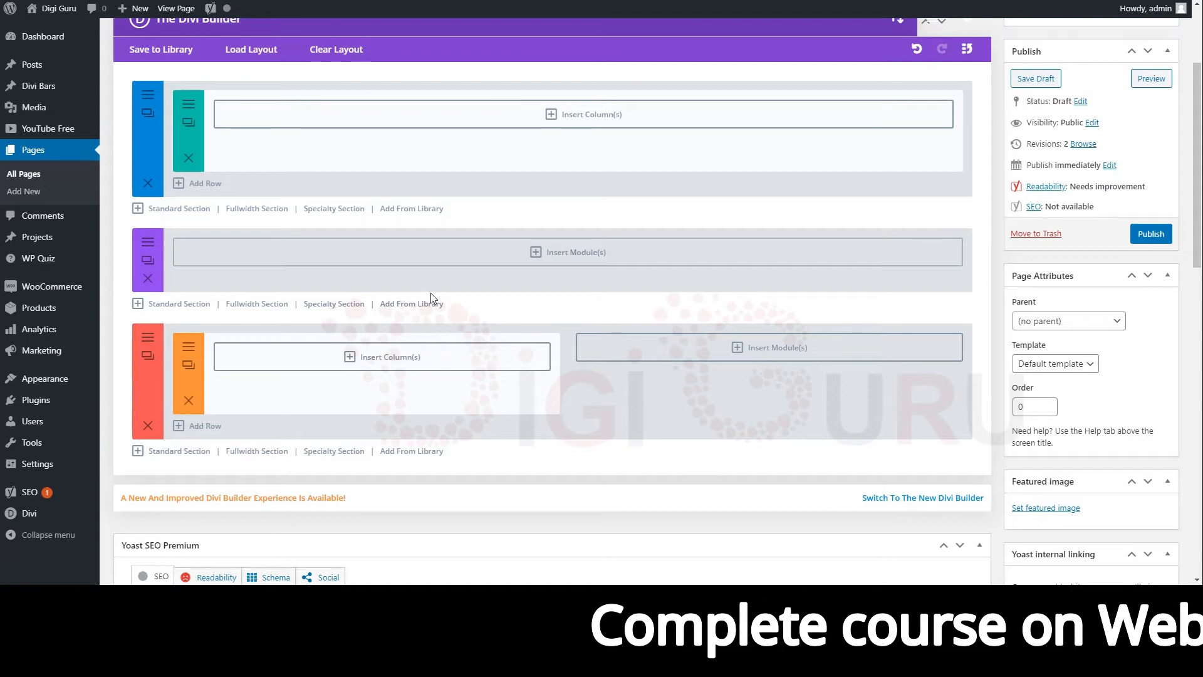
{"action": "scroll", "coordinate": [430, 292], "scroll_direction": "up", "scroll_amount": 2}
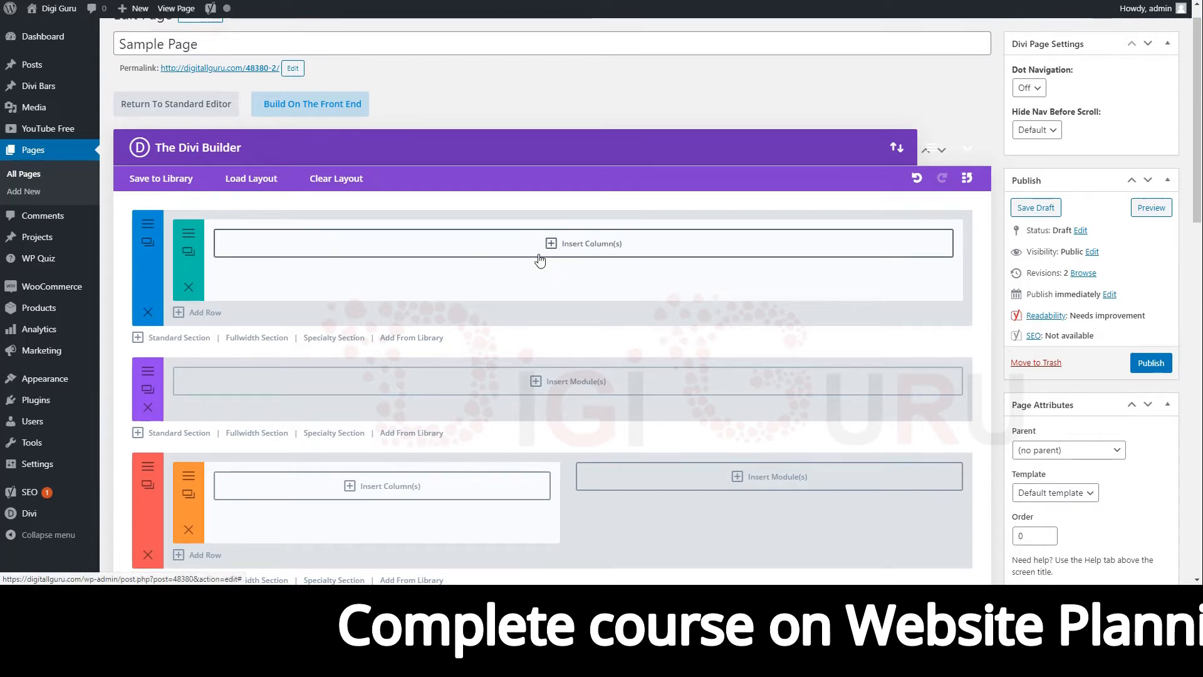
Insert a single full-width column row into the first standard section.
{"action": "left_click", "coordinate": [581, 246]}
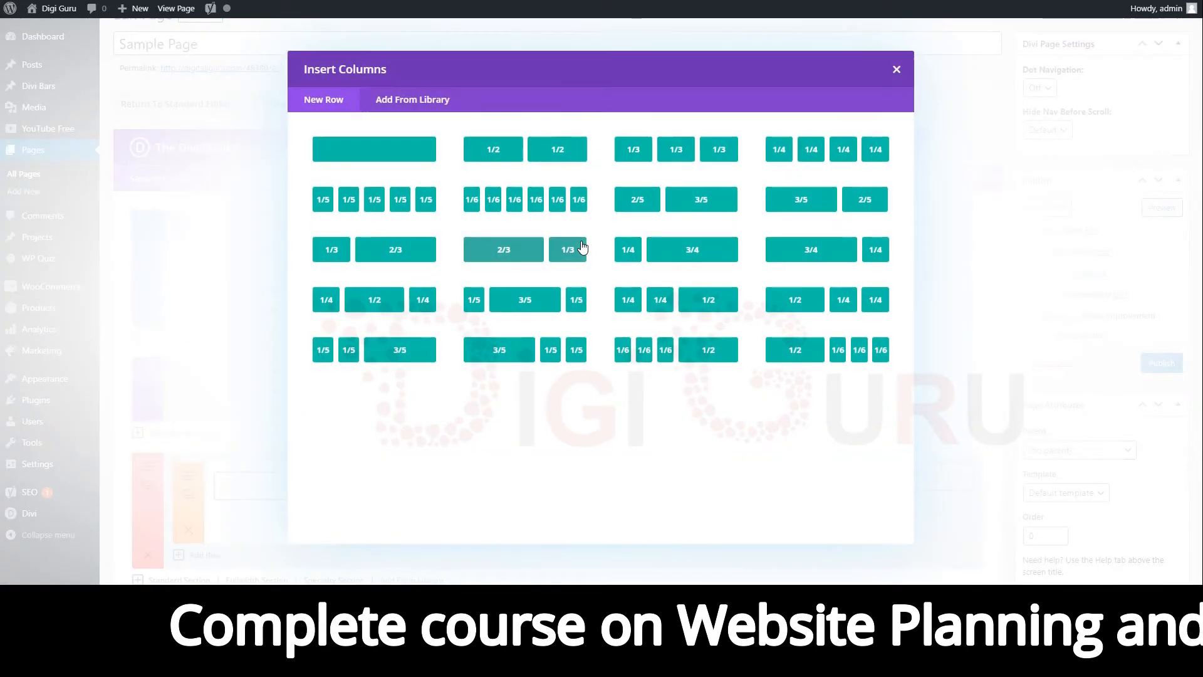
{"action": "left_click", "coordinate": [397, 153]}
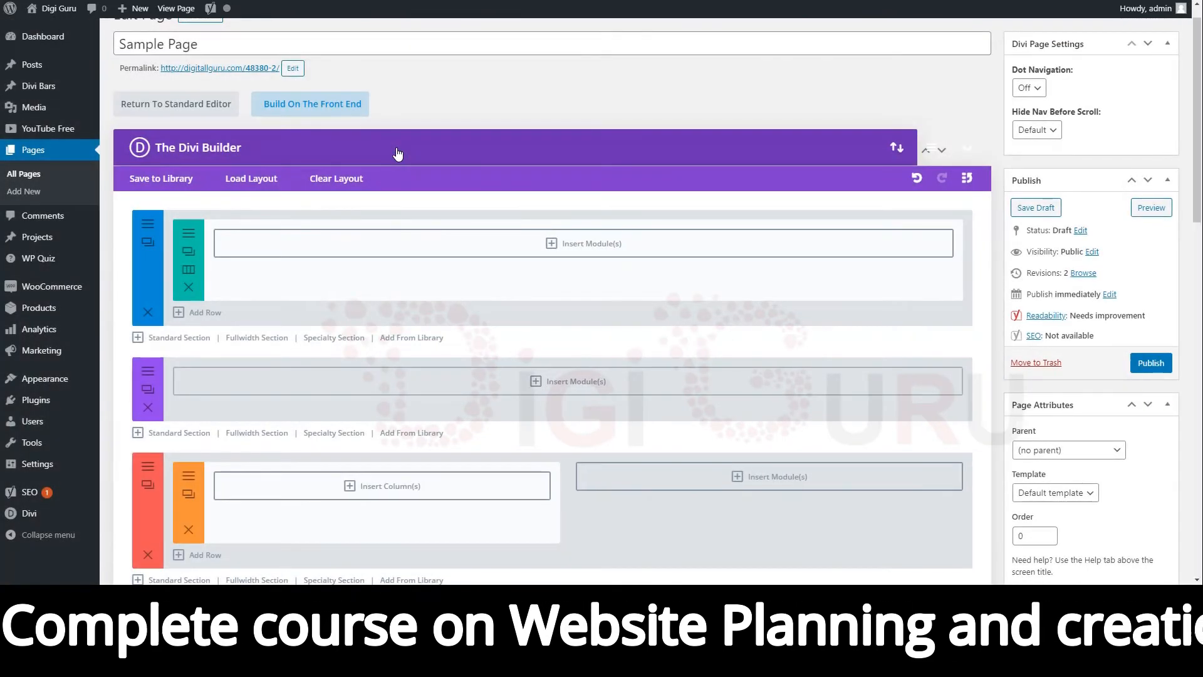
Add a Text module to the single-column row.
{"action": "left_click", "coordinate": [581, 249]}
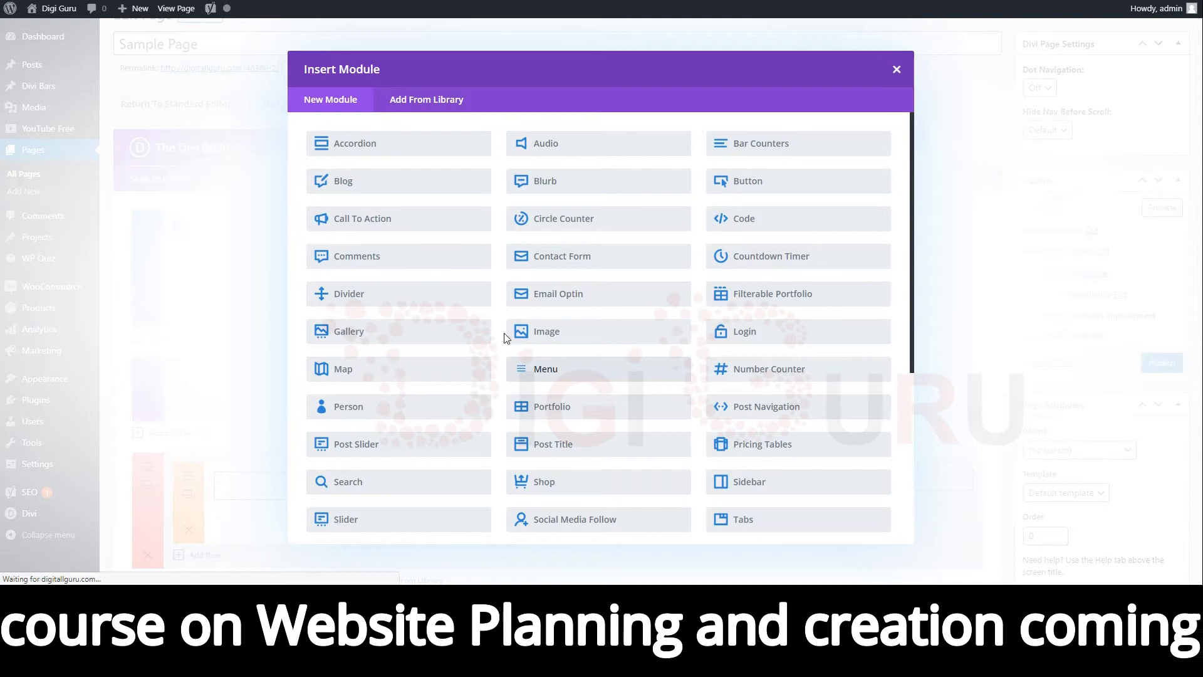
{"action": "scroll", "coordinate": [635, 306], "scroll_direction": "down", "scroll_amount": 2}
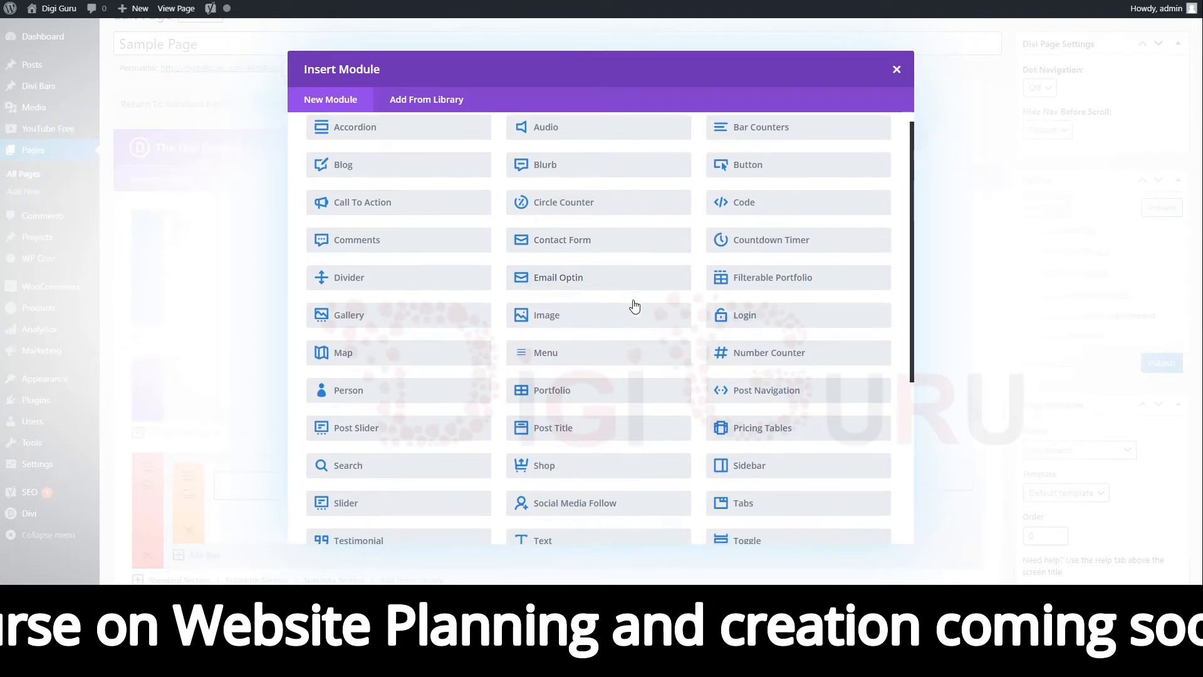
{"action": "scroll", "coordinate": [635, 306], "scroll_direction": "down", "scroll_amount": 2}
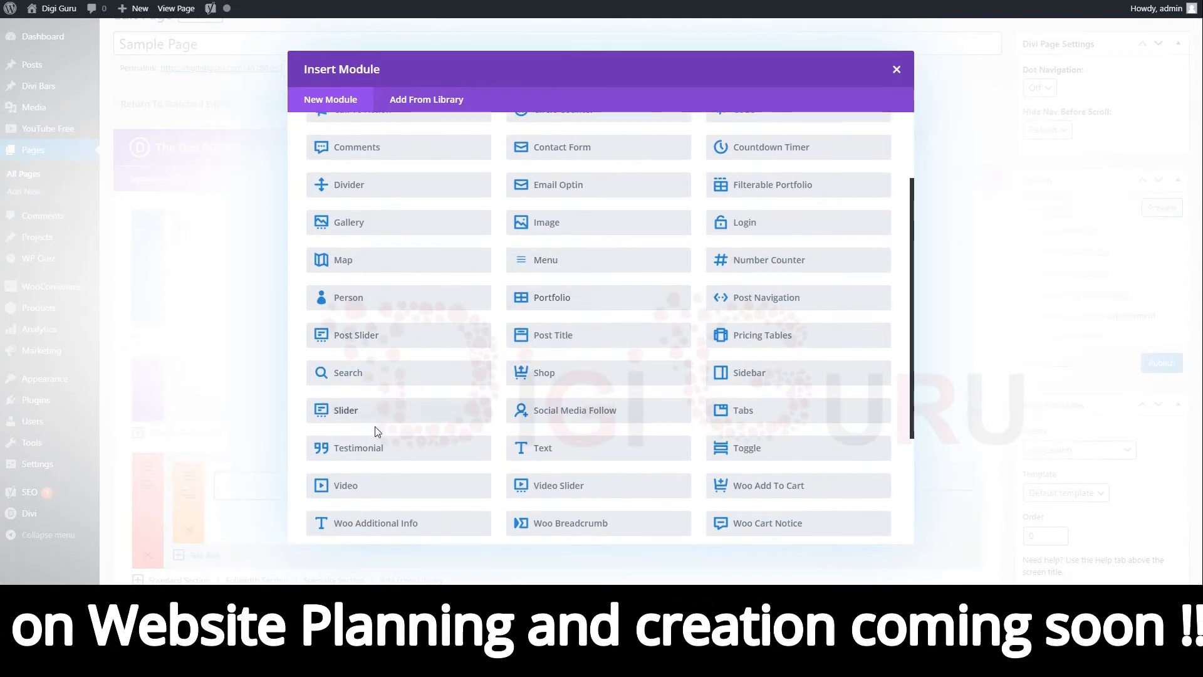
{"action": "left_click", "coordinate": [552, 450]}
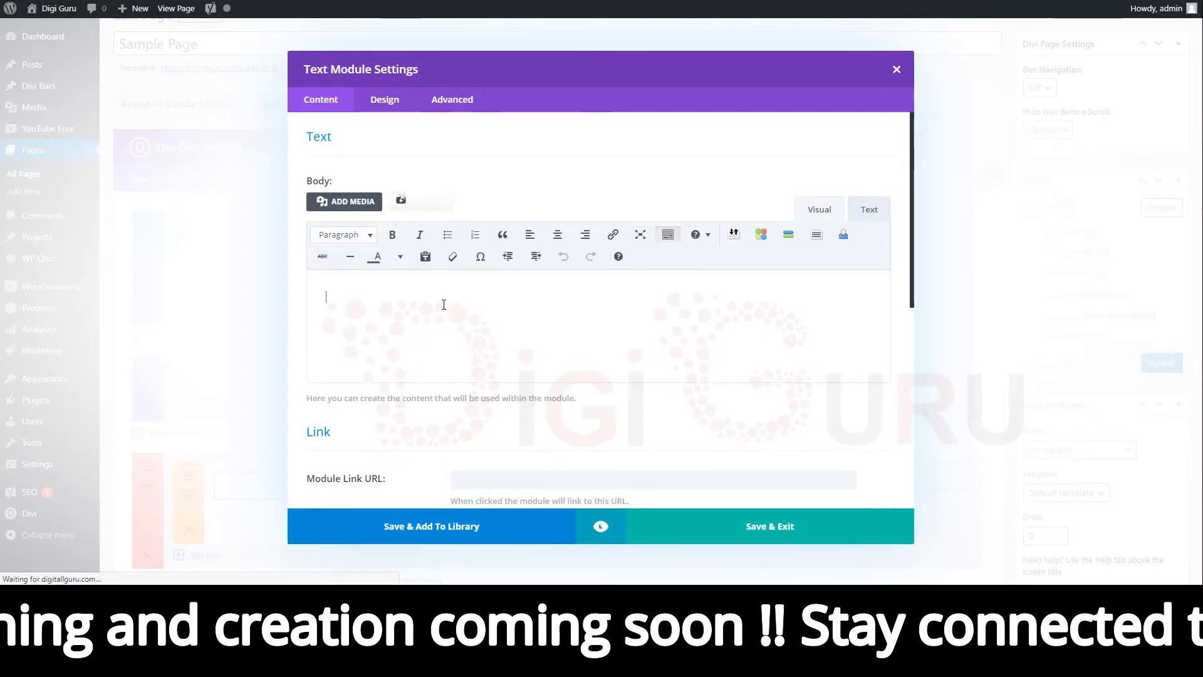
Fill the text body with four paragraphs reading "This is a sample text" and save the module.
{"action": "type", "text": "This is a sample text"}
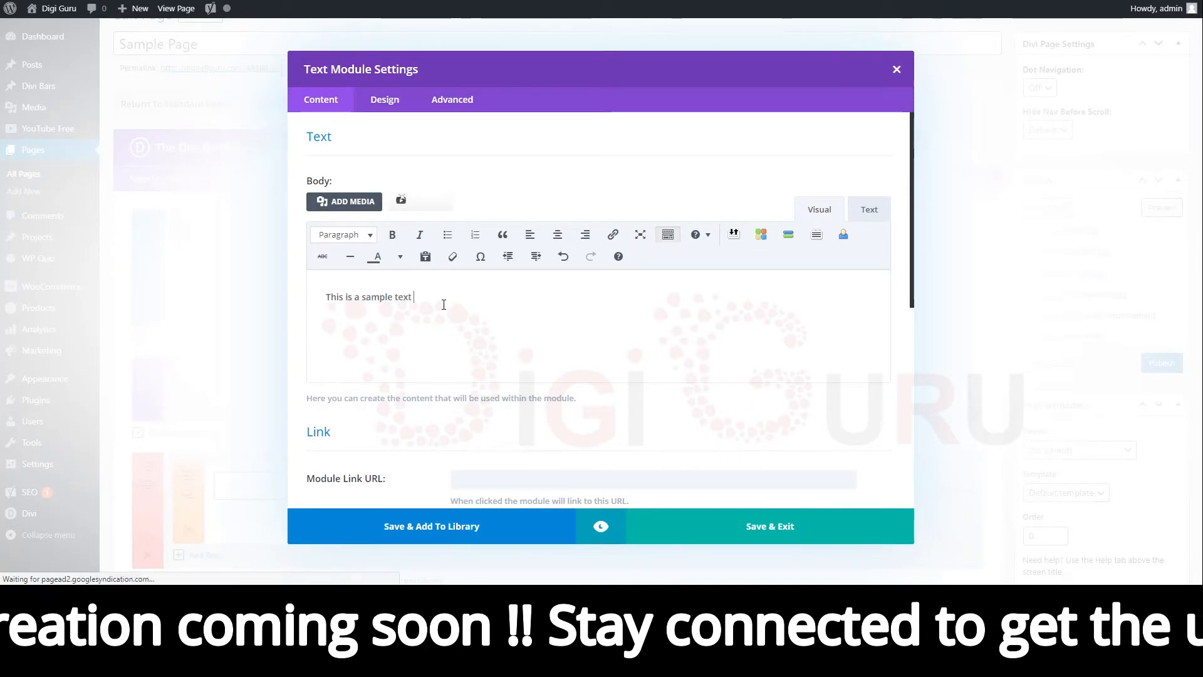
{"action": "key", "text": "ctrl+a"}
{"action": "key", "text": "ctrl+c"}
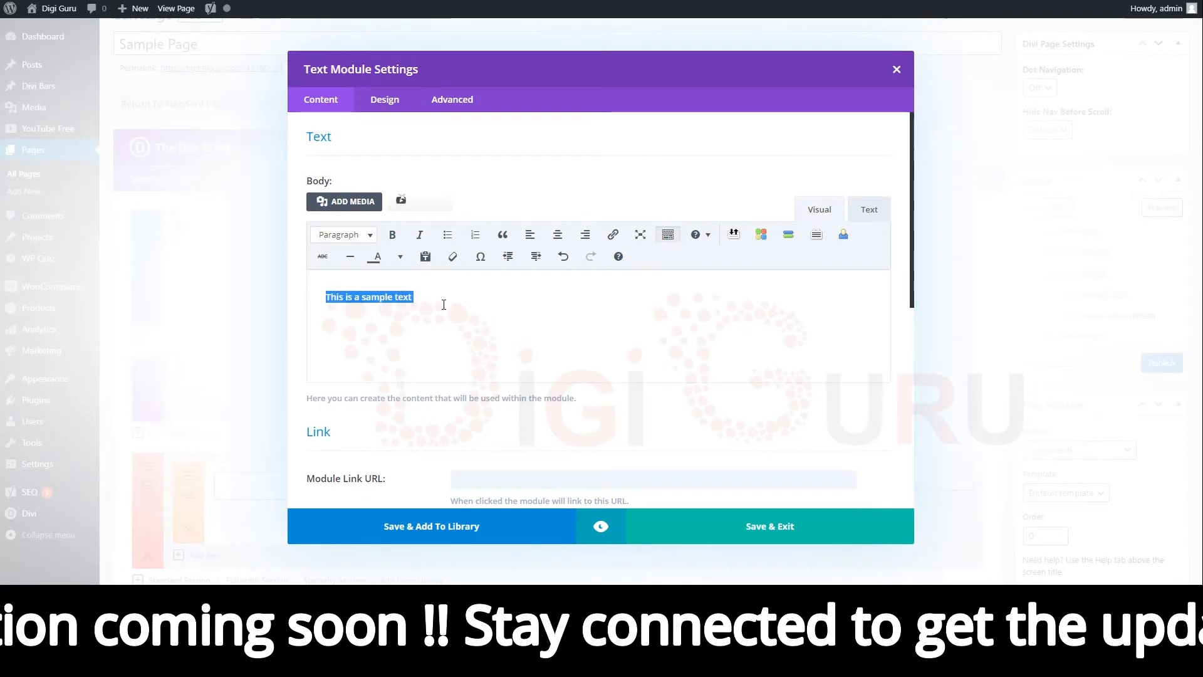
{"action": "left_click", "coordinate": [444, 305]}
{"action": "key", "text": "Return"}
{"action": "key", "text": "ctrl+v"}
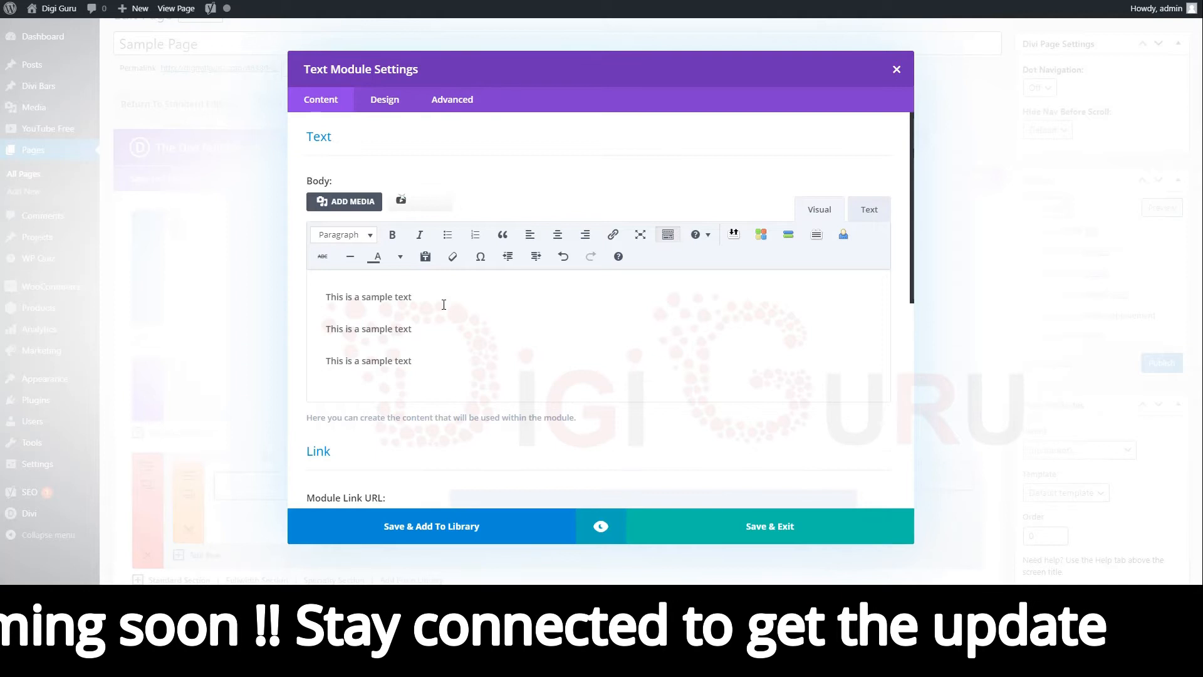
{"action": "key", "text": "Return"}
{"action": "key", "text": "ctrl+v"}
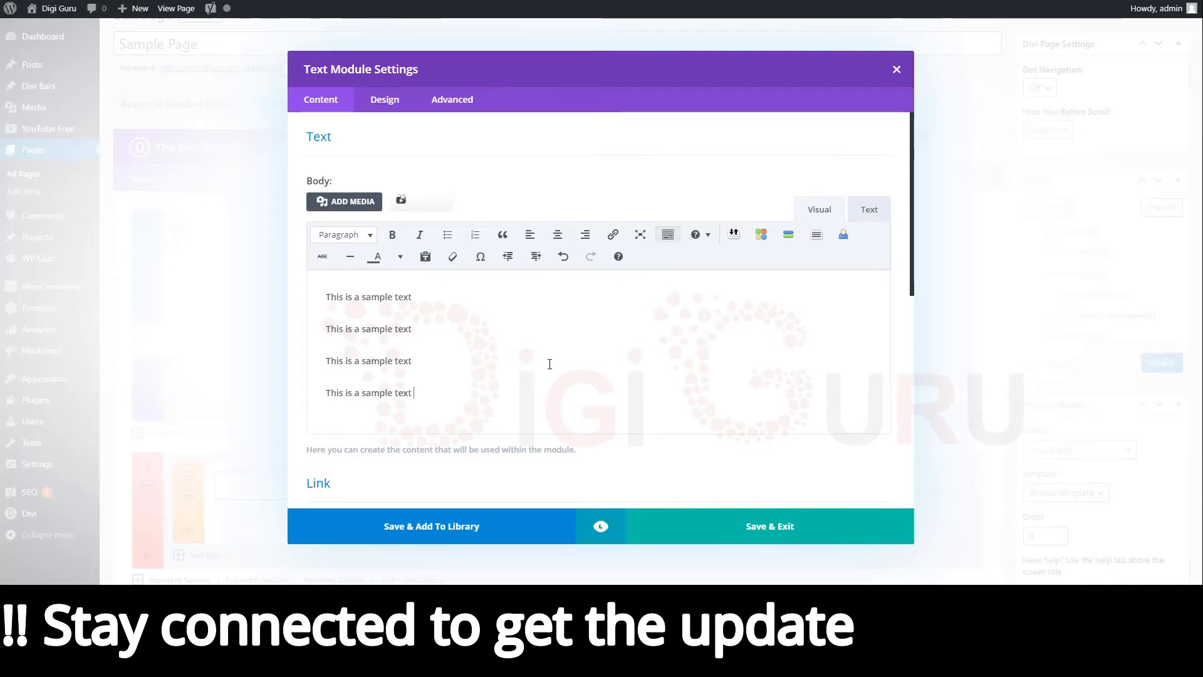
{"action": "left_click", "coordinate": [784, 525]}
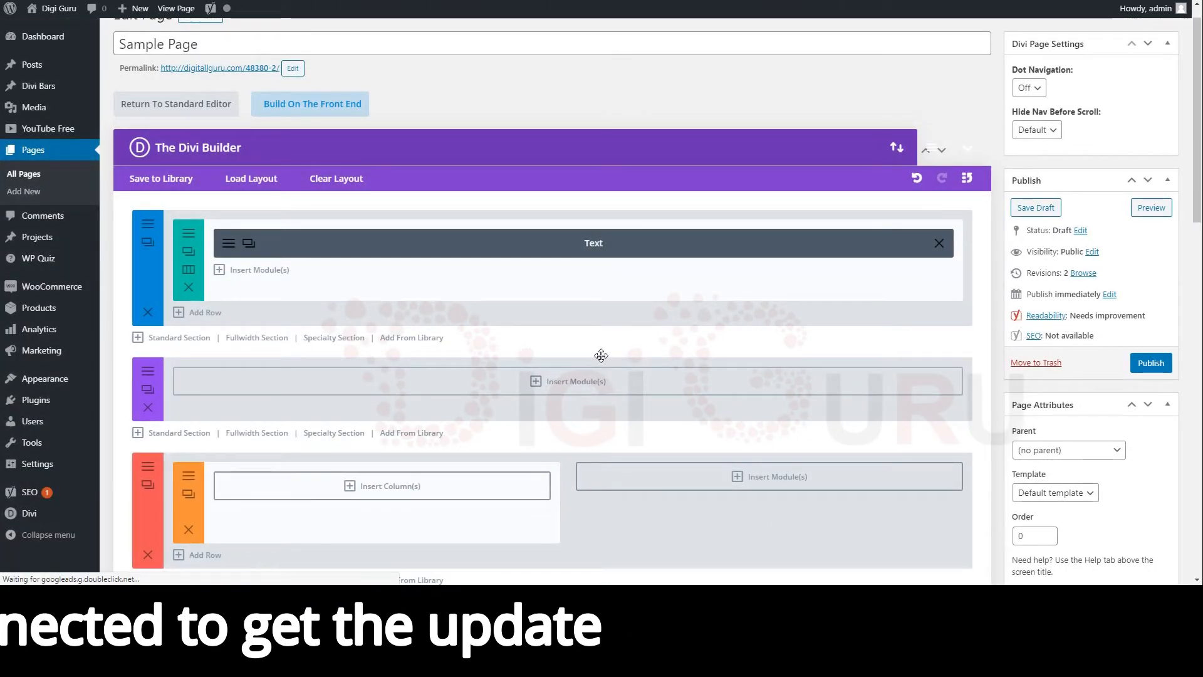
Add a Fullwidth Image module to the fullwidth section.
{"action": "scroll", "coordinate": [603, 357], "scroll_direction": "down", "scroll_amount": 2}
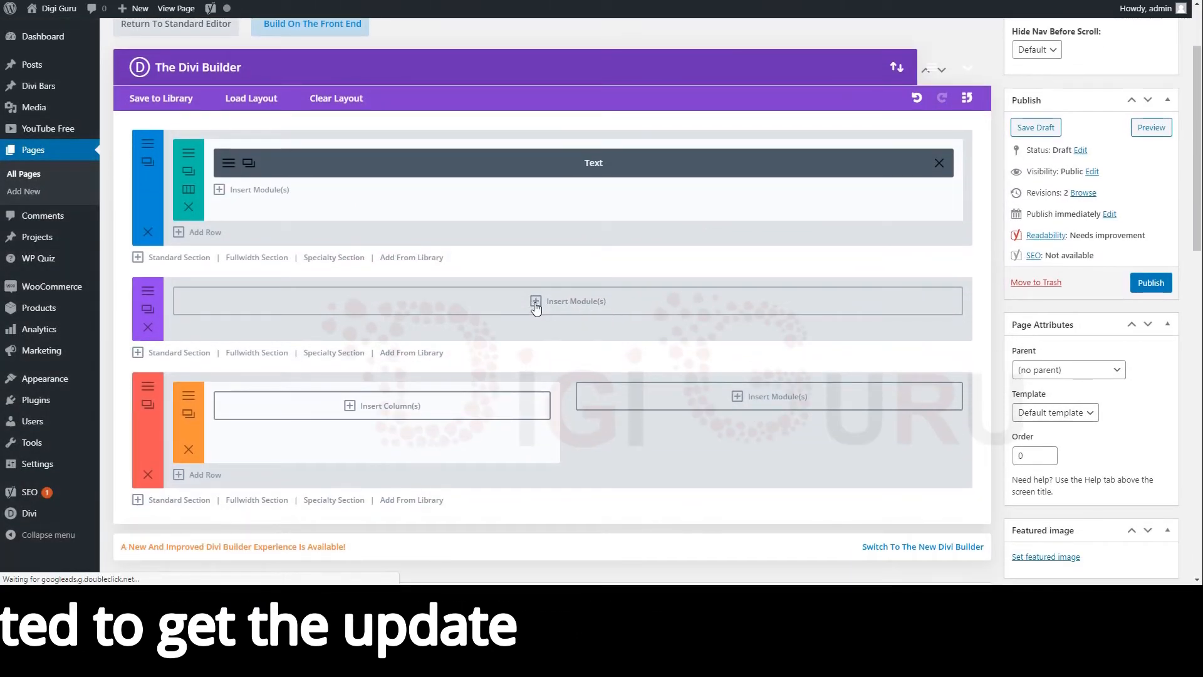
{"action": "left_click", "coordinate": [573, 304]}
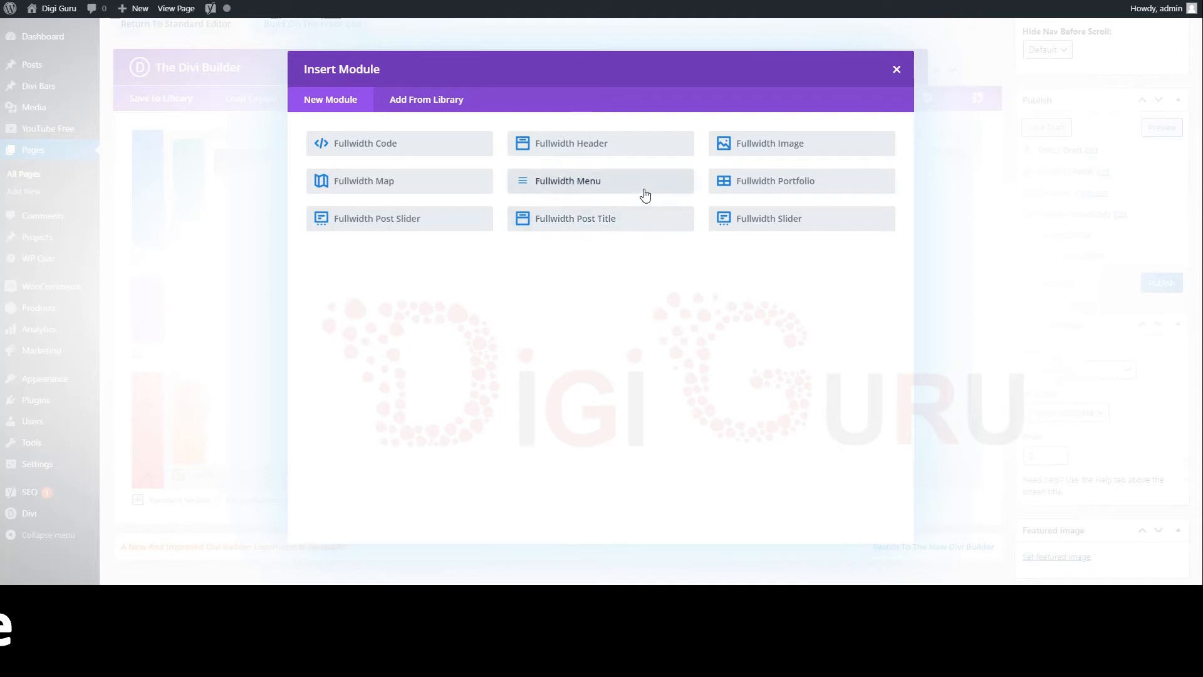
{"action": "left_click", "coordinate": [754, 154]}
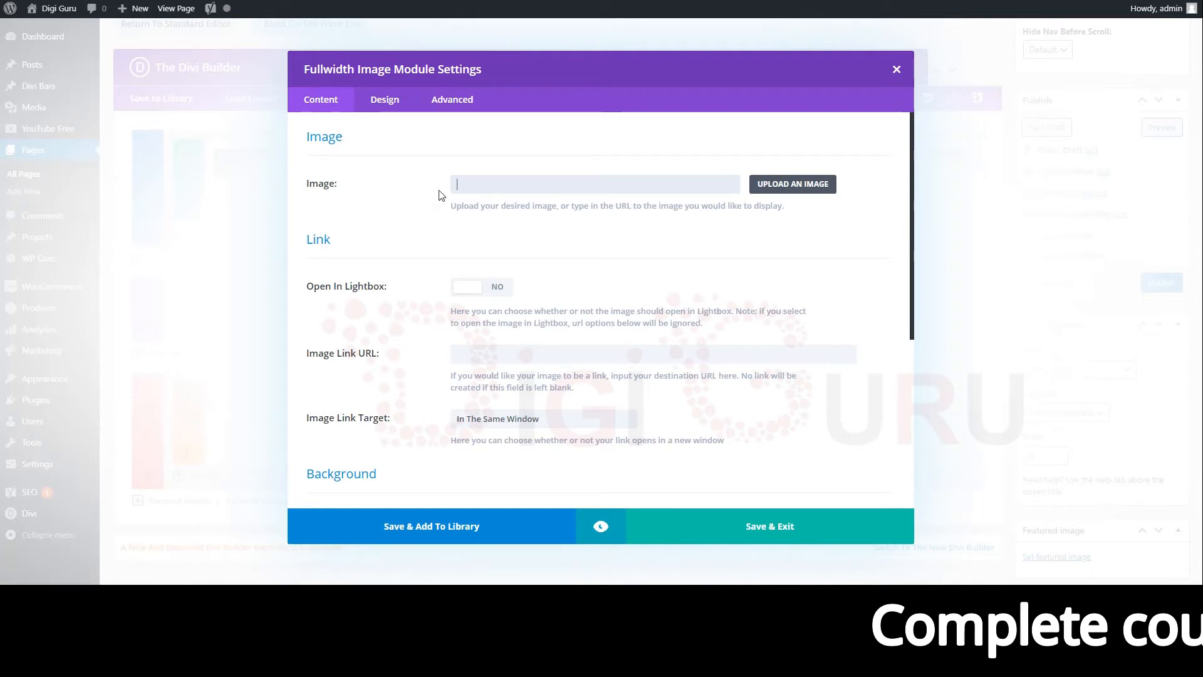
Choose the Tutoring-Service_Icon_05-1.png apple-and-books image from the media library as the image and save the module.
{"action": "left_click", "coordinate": [541, 187]}
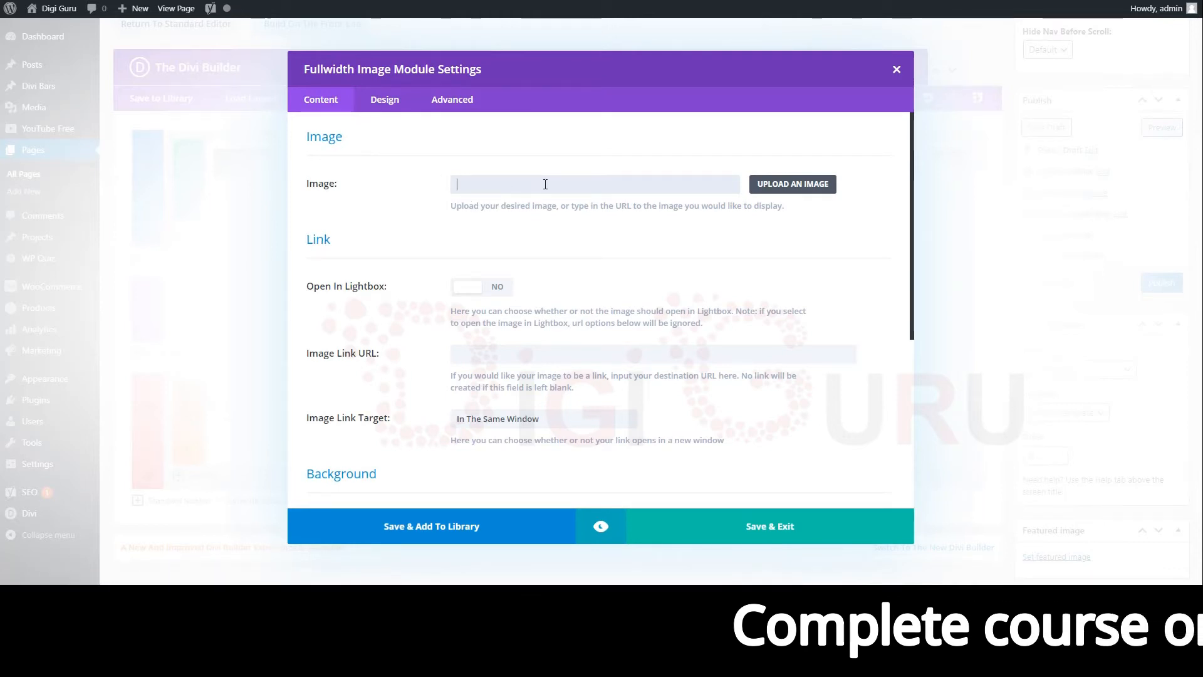
{"action": "left_click", "coordinate": [809, 190]}
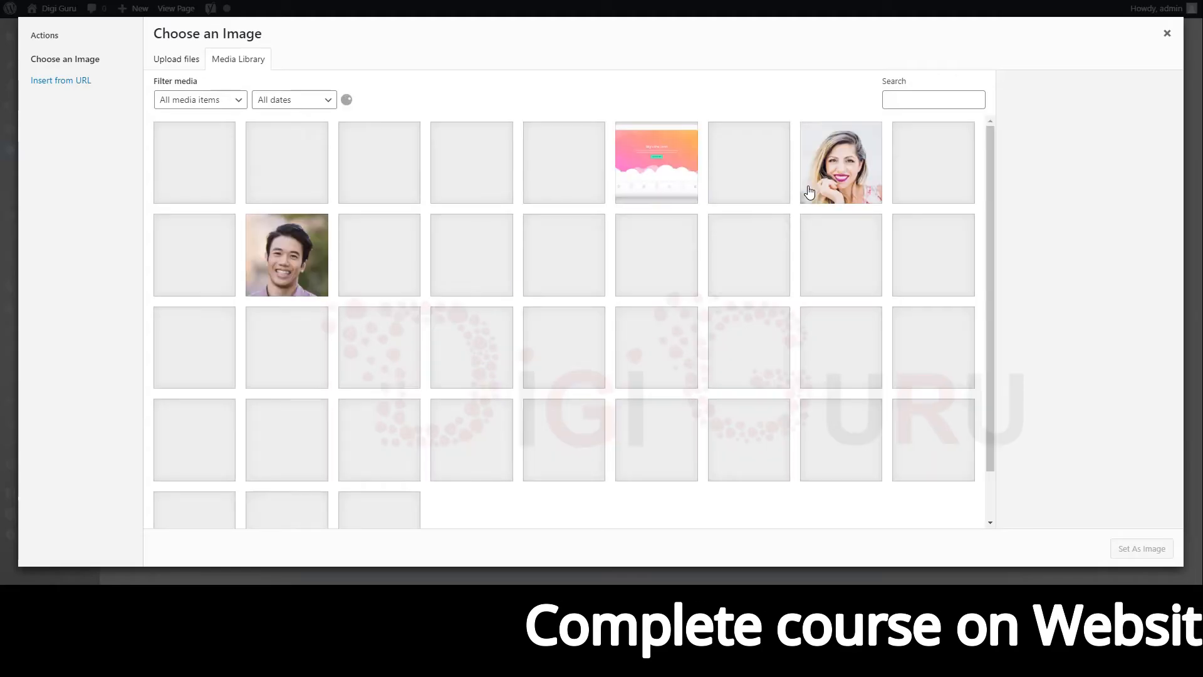
{"action": "scroll", "coordinate": [451, 292], "scroll_direction": "down", "scroll_amount": 5}
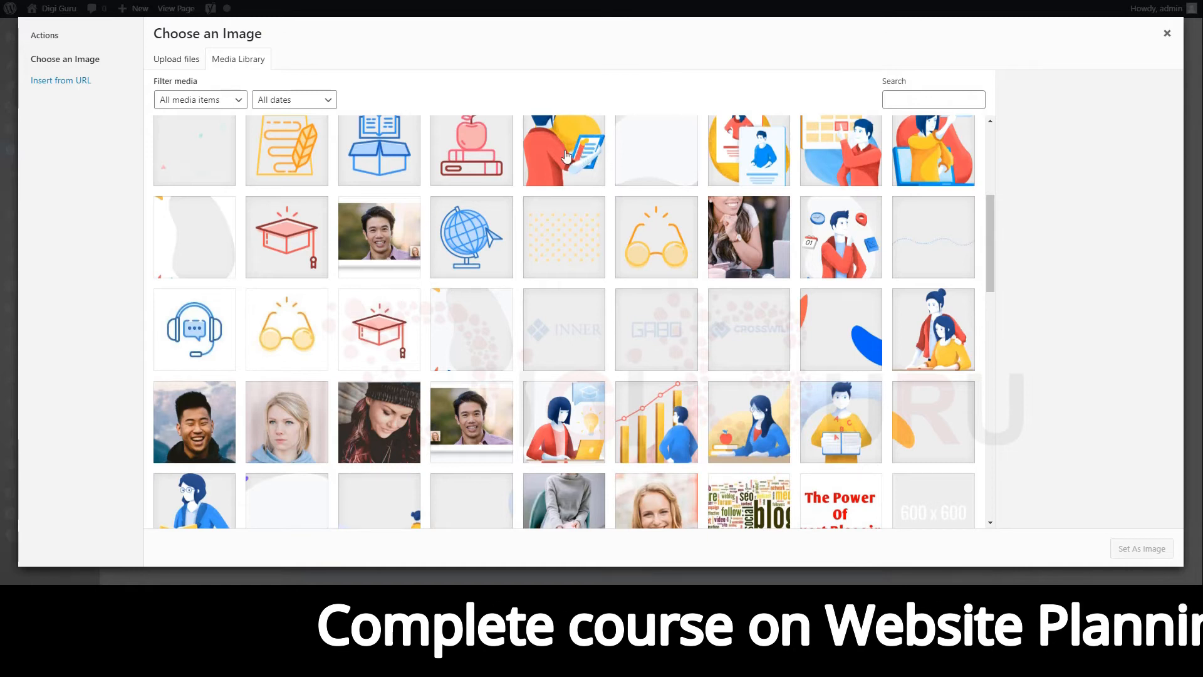
{"action": "left_click", "coordinate": [472, 164]}
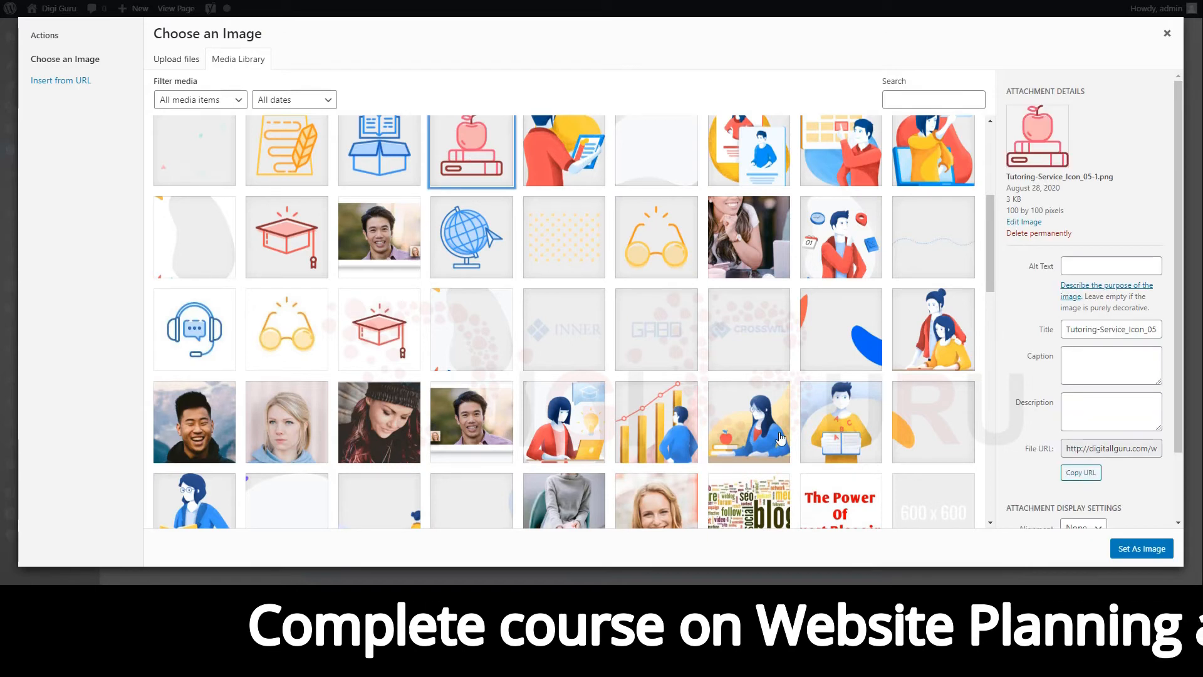
{"action": "left_click", "coordinate": [1115, 550]}
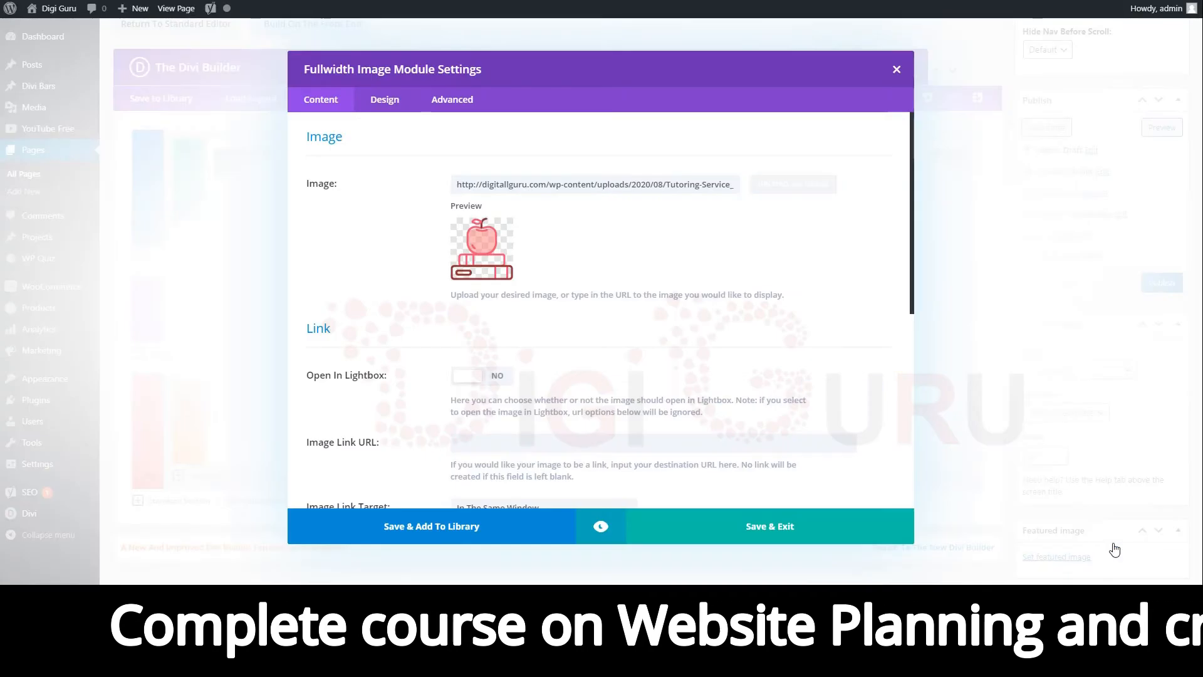
{"action": "left_click", "coordinate": [782, 533]}
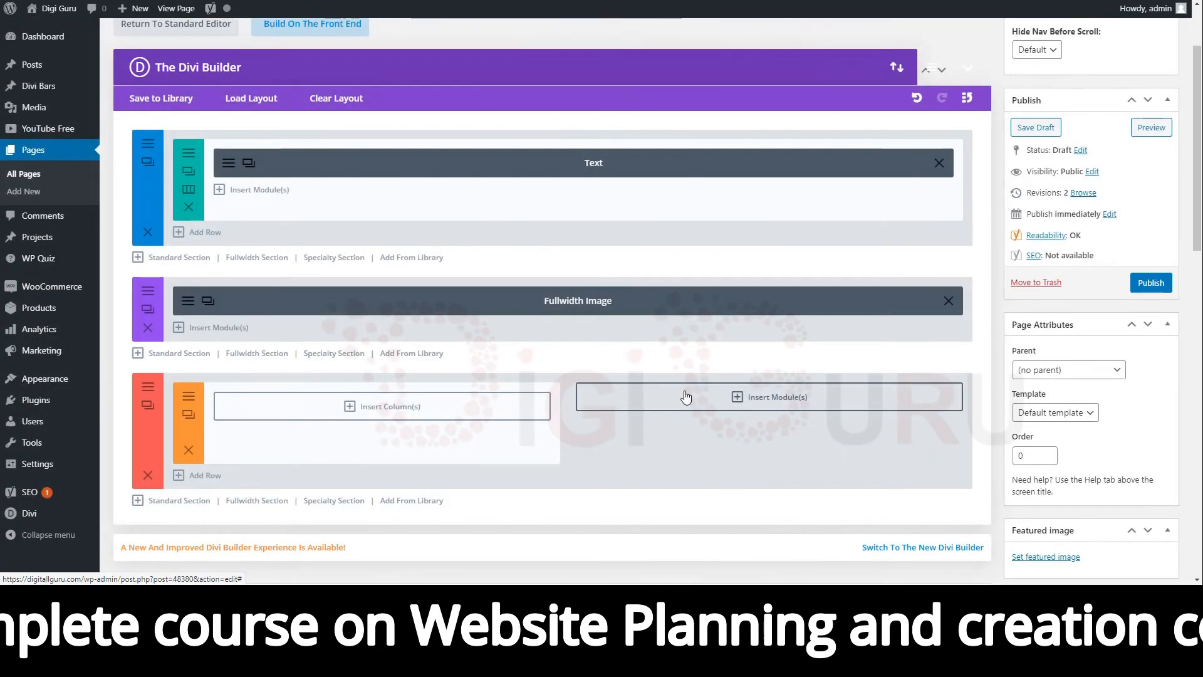
Split the specialty section's left column into two 1/2 columns.
{"action": "scroll", "coordinate": [686, 396], "scroll_direction": "down", "scroll_amount": 2}
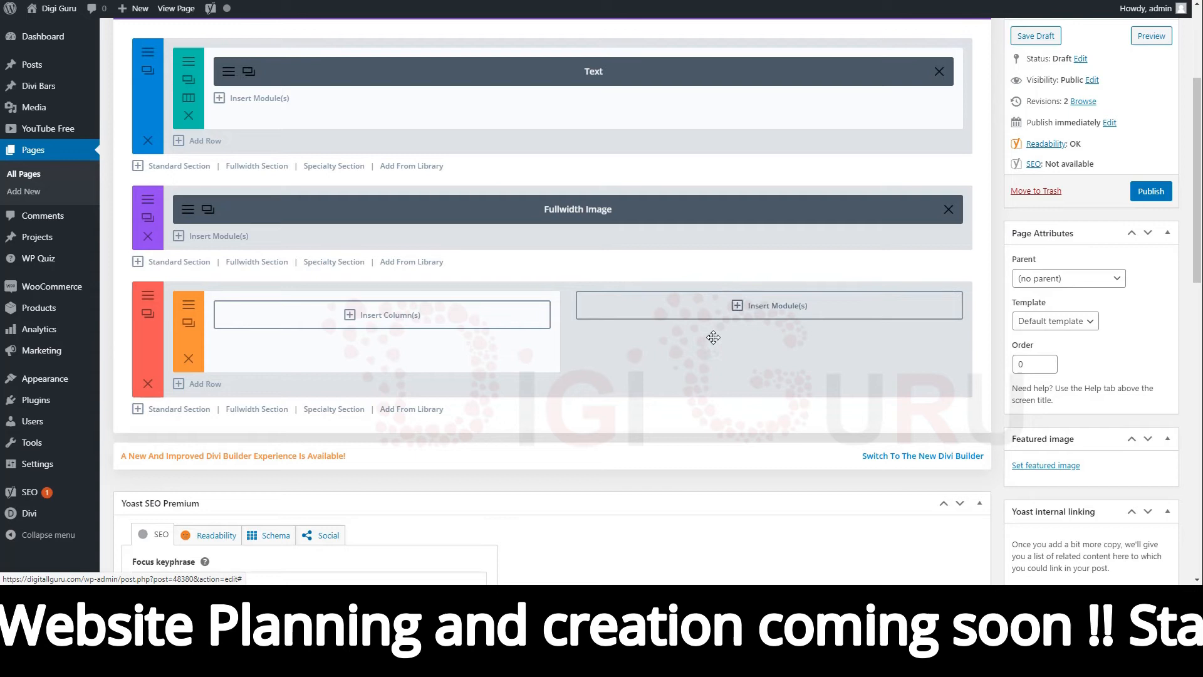
{"action": "left_click", "coordinate": [381, 320]}
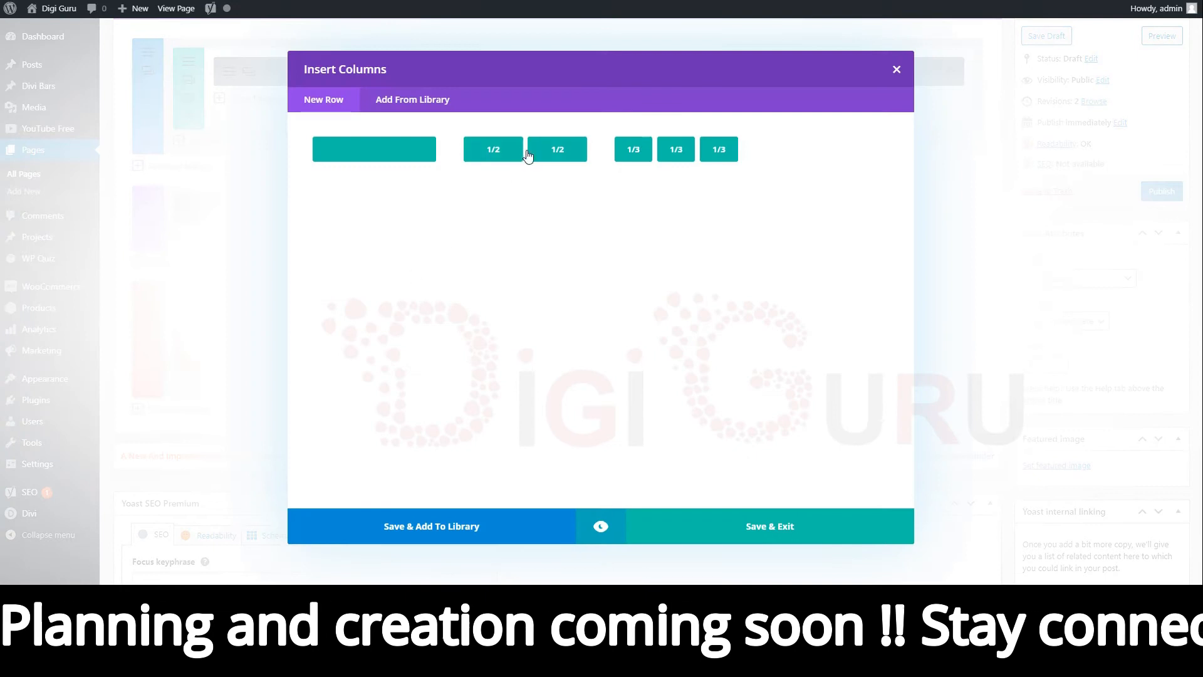
{"action": "left_click", "coordinate": [545, 149]}
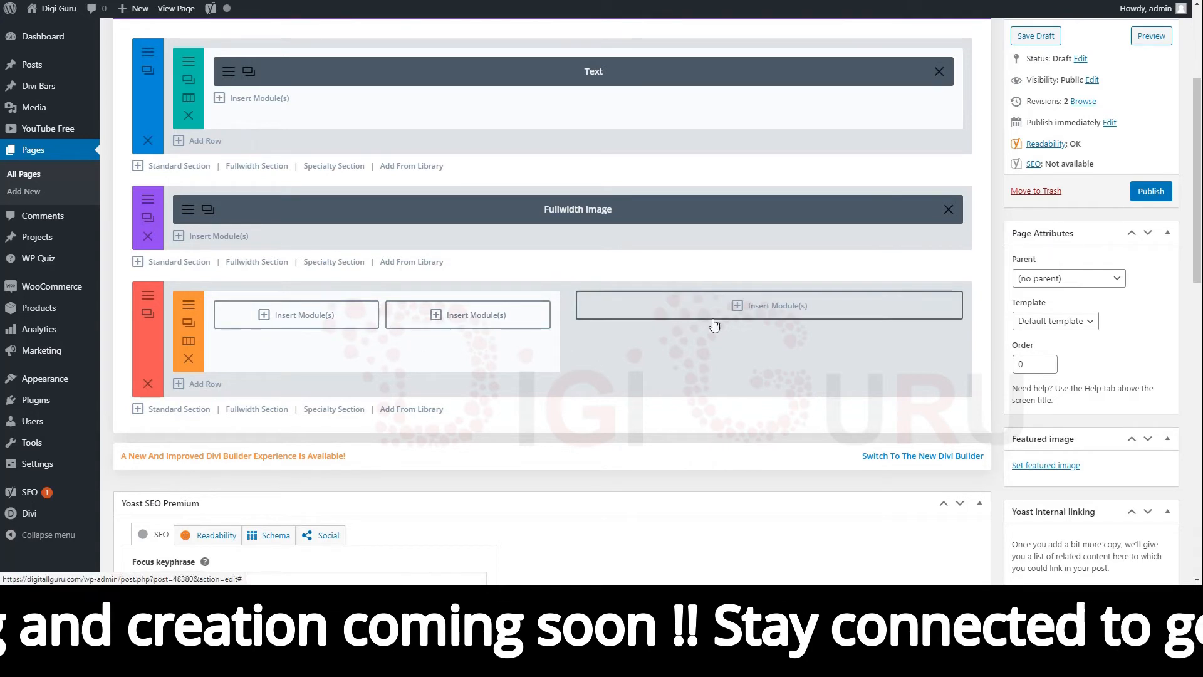
Add a Text module to the first half column of the specialty section.
{"action": "left_click", "coordinate": [313, 325]}
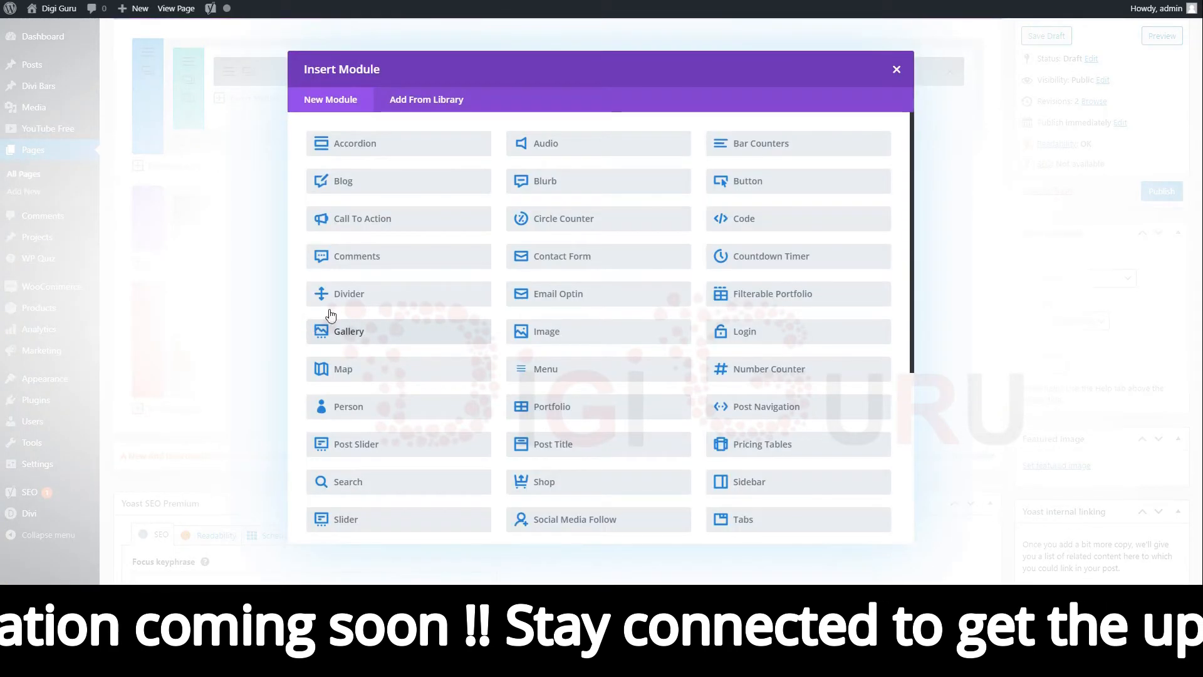
{"action": "scroll", "coordinate": [605, 329], "scroll_direction": "down", "scroll_amount": 1}
{"action": "scroll", "coordinate": [605, 333], "scroll_direction": "down", "scroll_amount": 4}
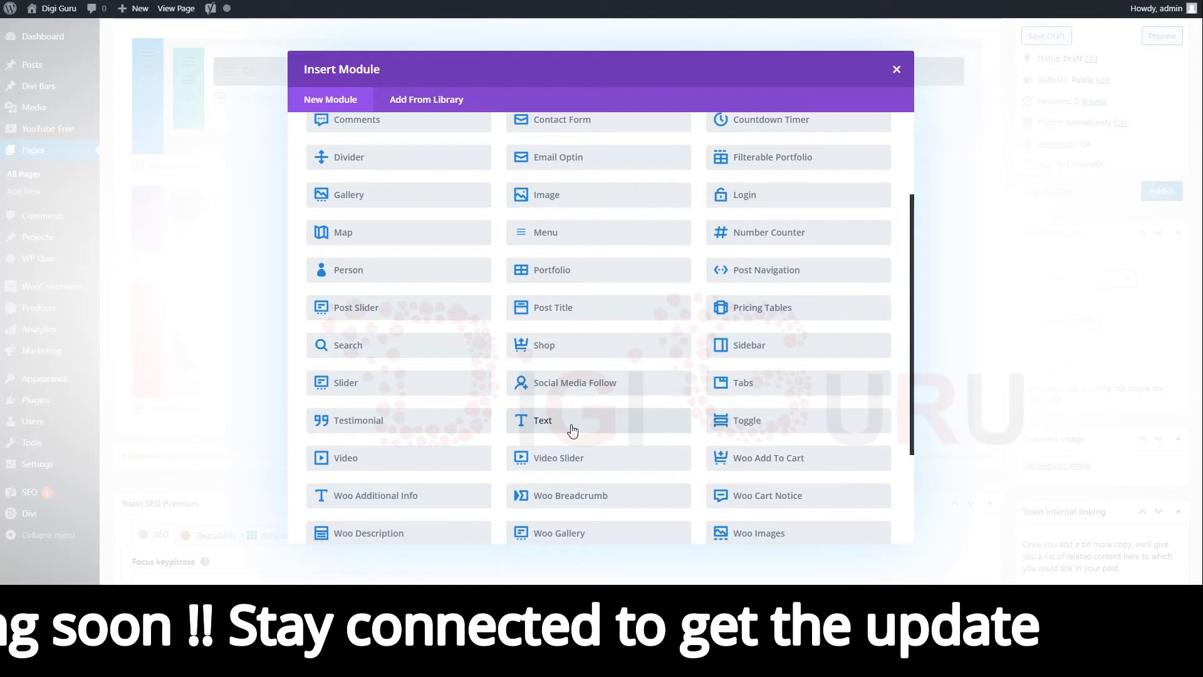
{"action": "left_click", "coordinate": [572, 431]}
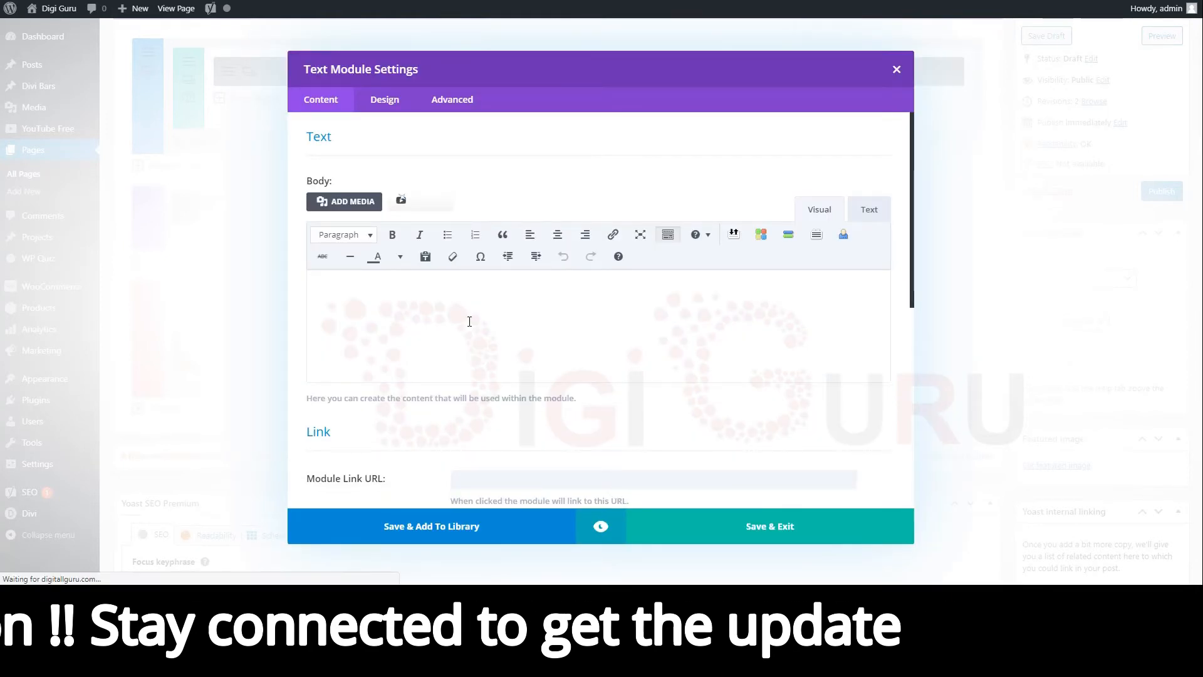
Fill the text body with five paragraphs reading "This is a sample text" and save the module.
{"action": "type", "text": "This is a sample text"}
{"action": "key", "text": "Return"}
{"action": "type", "text": "This is a sample text"}
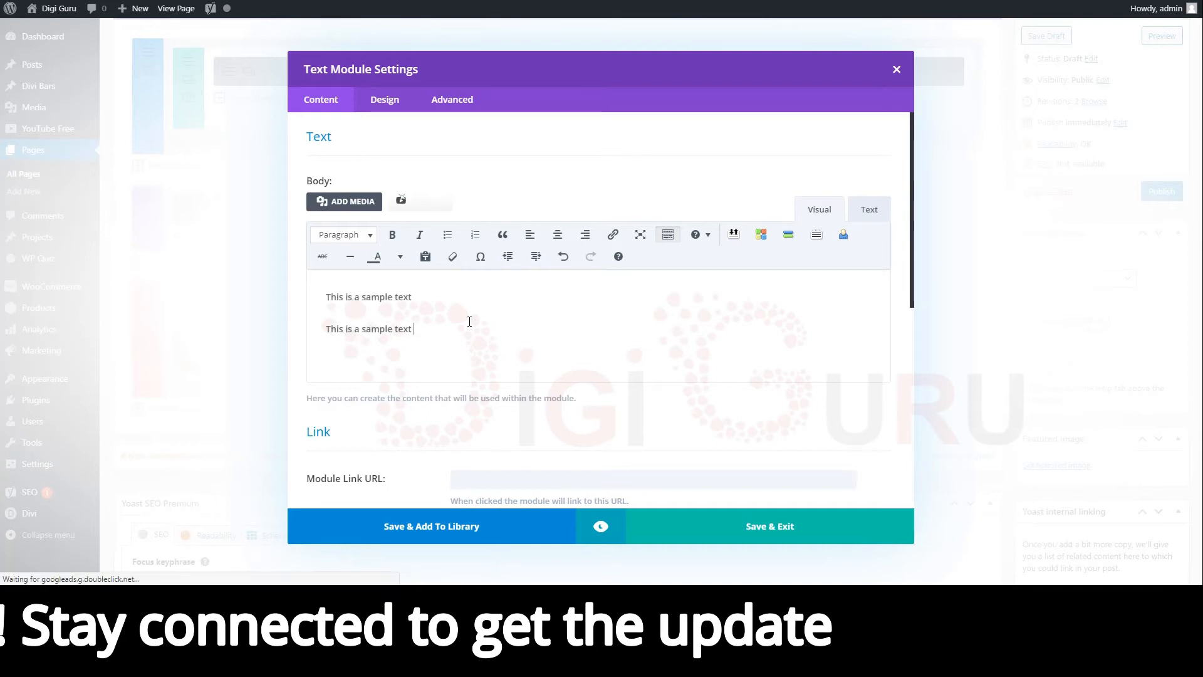
{"action": "key", "text": "Return"}
{"action": "type", "text": "This is a sample text"}
{"action": "key", "text": "Return"}
{"action": "type", "text": "This is a sample text"}
{"action": "key", "text": "Return"}
{"action": "type", "text": "This is a sample text"}
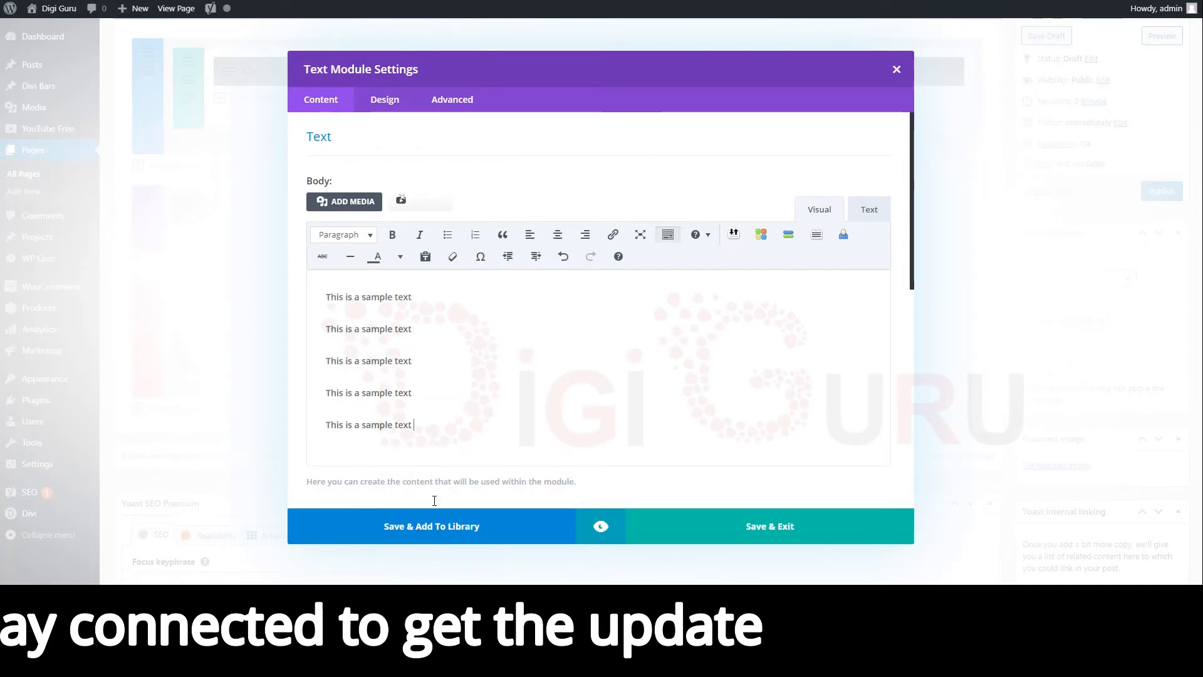
{"action": "left_click", "coordinate": [715, 530]}
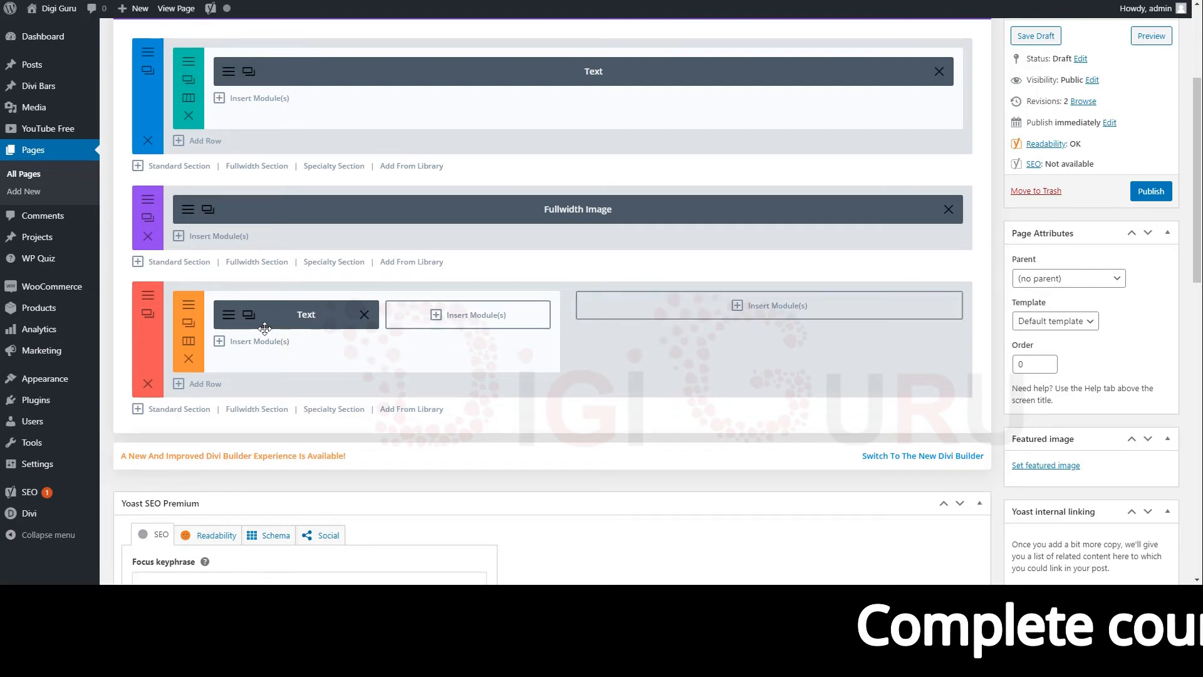
Duplicate the Text module twice and move the copies into the second half column and the wide right column.
{"action": "left_click", "coordinate": [249, 315]}
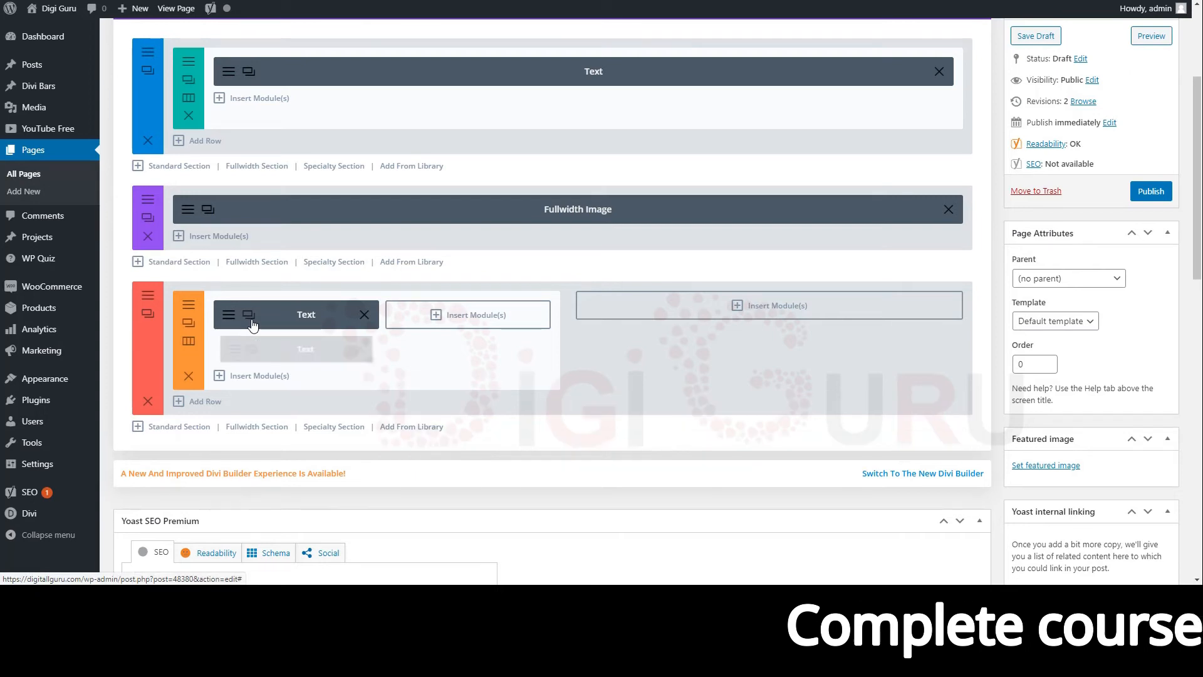
{"action": "left_click", "coordinate": [250, 316]}
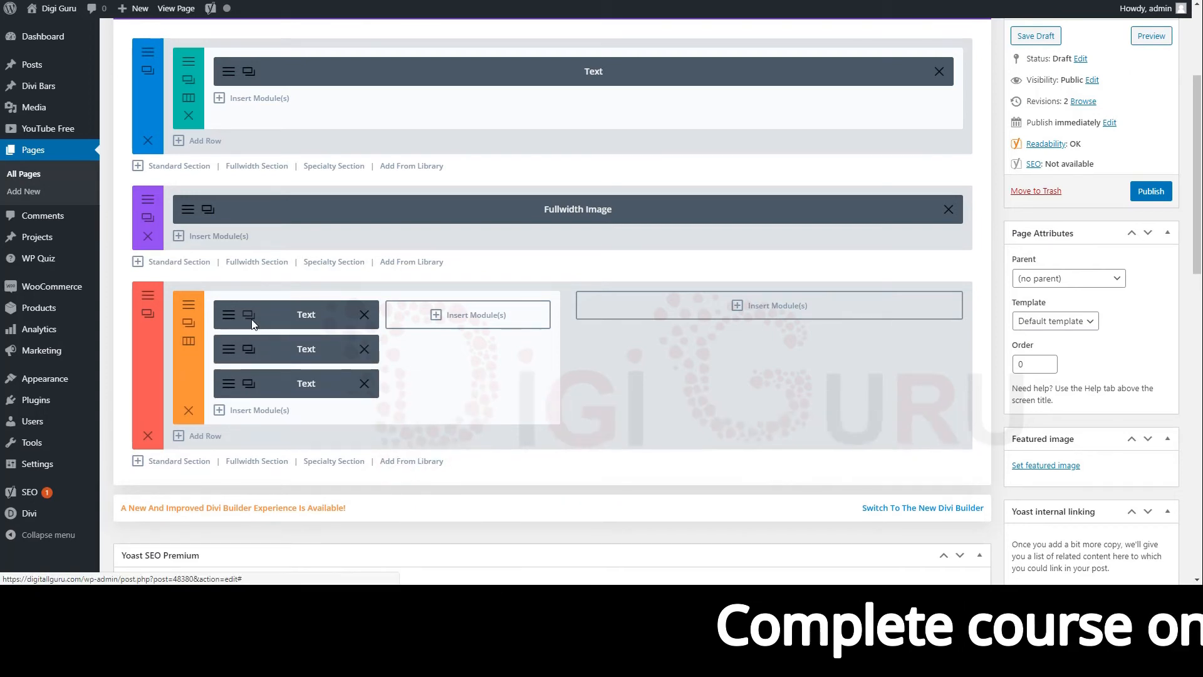
{"action": "left_click_drag", "start_coordinate": [339, 341], "coordinate": [464, 310]}
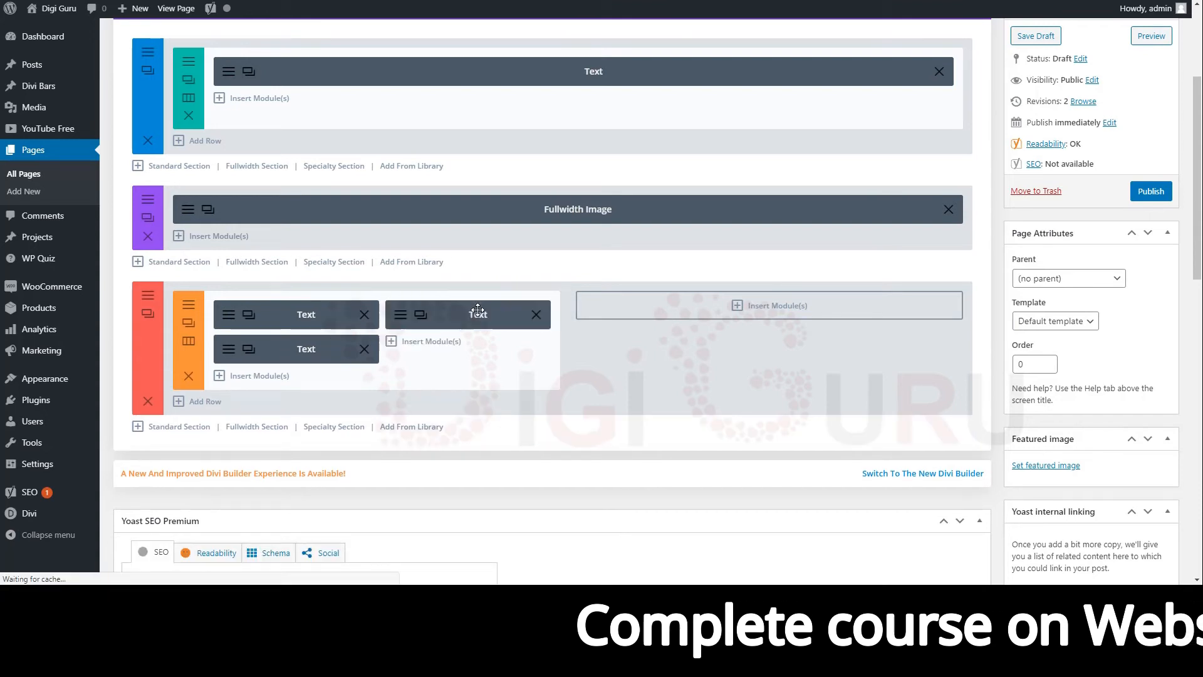
{"action": "left_click_drag", "start_coordinate": [277, 354], "coordinate": [774, 292]}
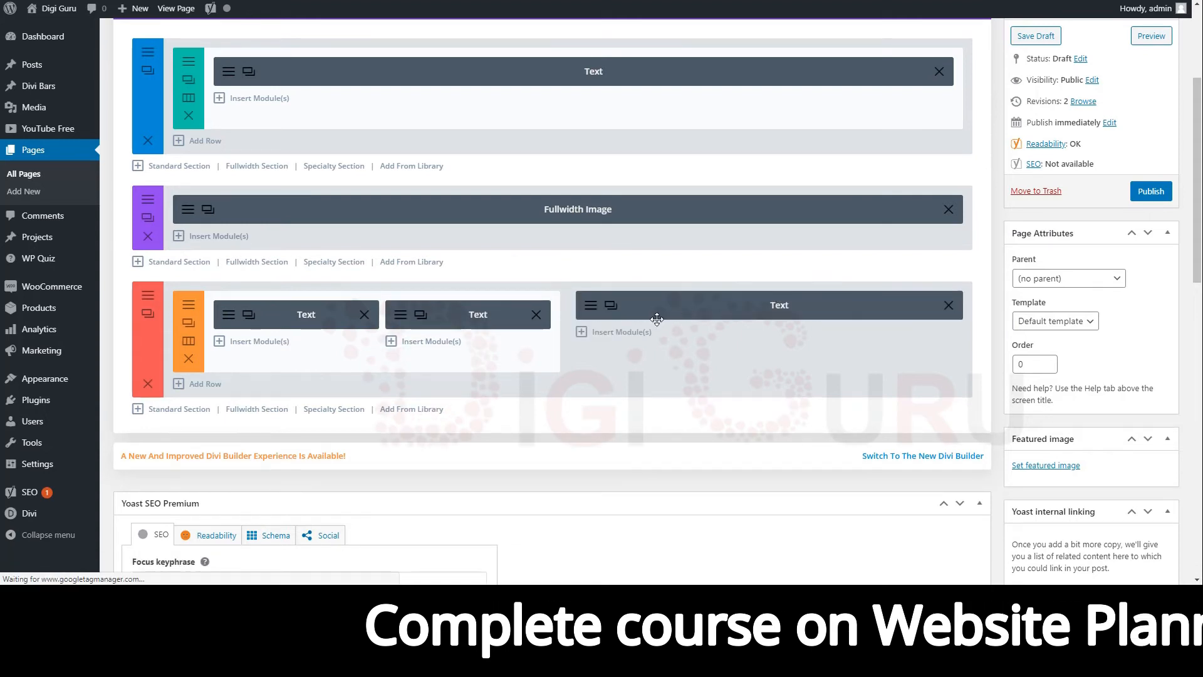
Publish the page.
{"action": "scroll", "coordinate": [656, 320], "scroll_direction": "up", "scroll_amount": 1}
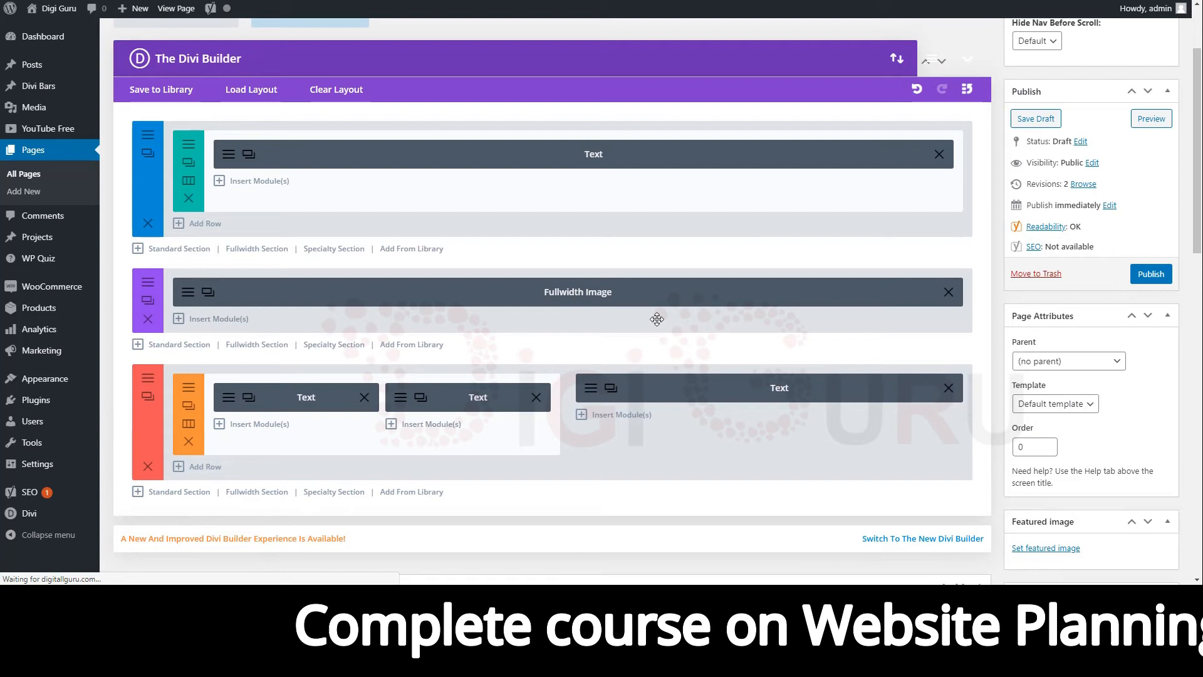
{"action": "left_click", "coordinate": [1151, 276]}
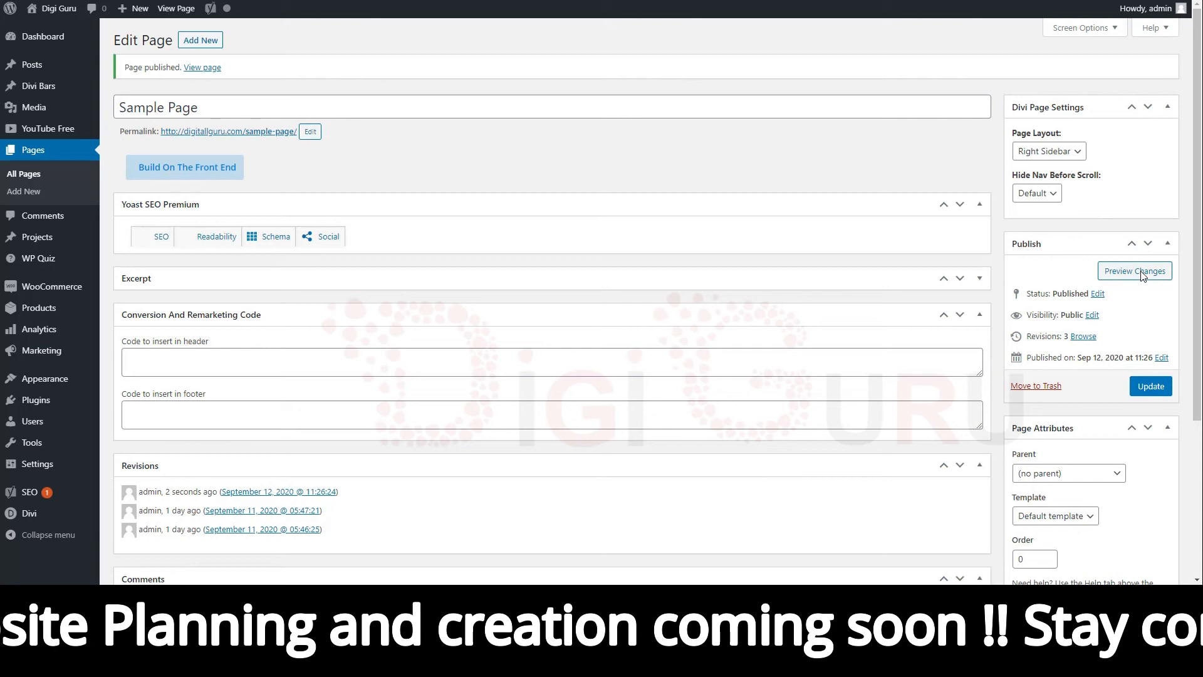
Preview the published page and scroll through its text, image and specialty sections.
{"action": "left_click", "coordinate": [1142, 275]}
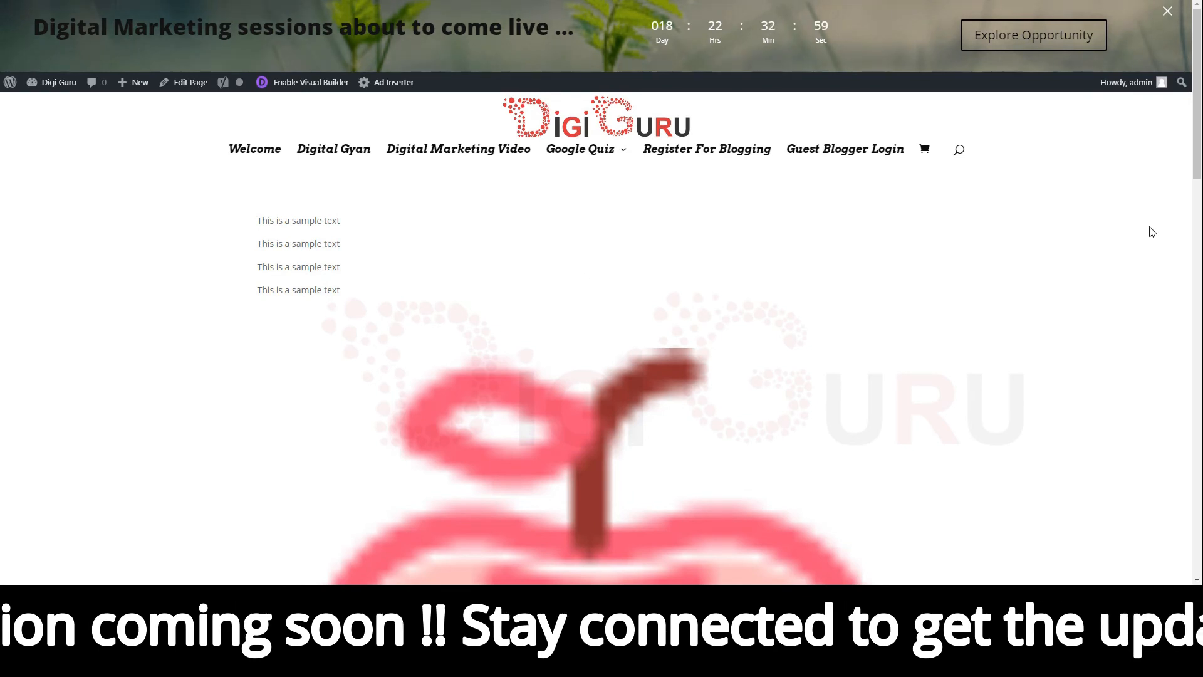
{"action": "scroll", "coordinate": [988, 272], "scroll_direction": "down", "scroll_amount": 1}
{"action": "scroll", "coordinate": [988, 273], "scroll_direction": "down", "scroll_amount": 3}
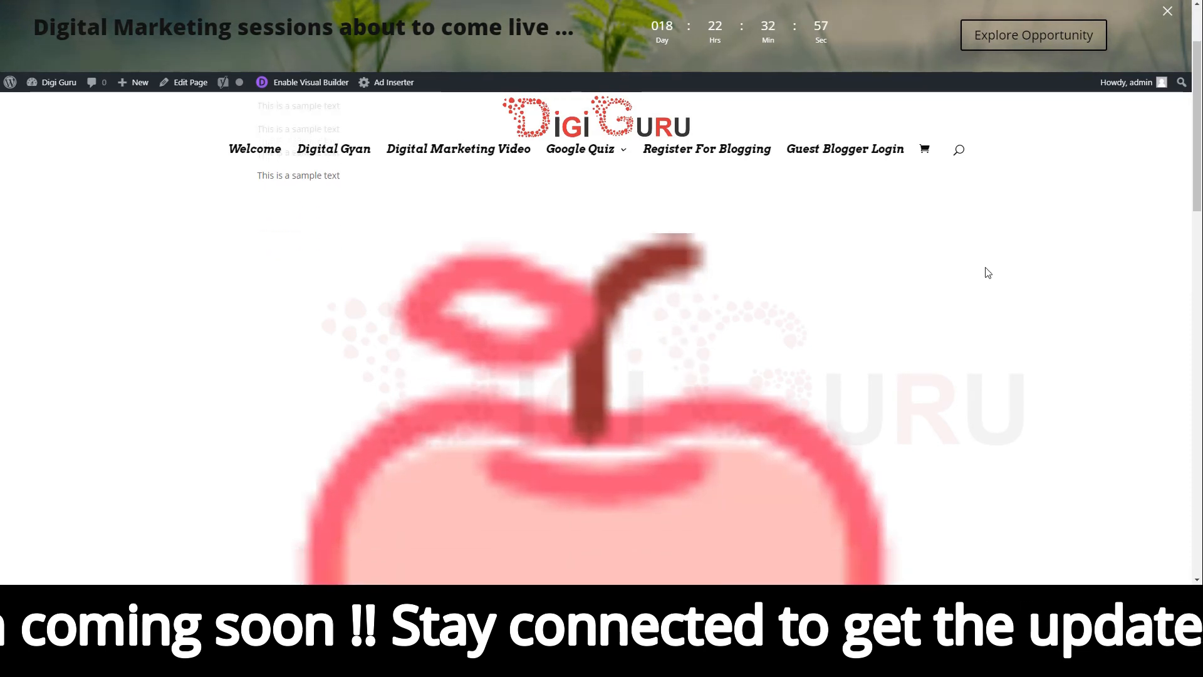
{"action": "scroll", "coordinate": [988, 272], "scroll_direction": "down", "scroll_amount": 5}
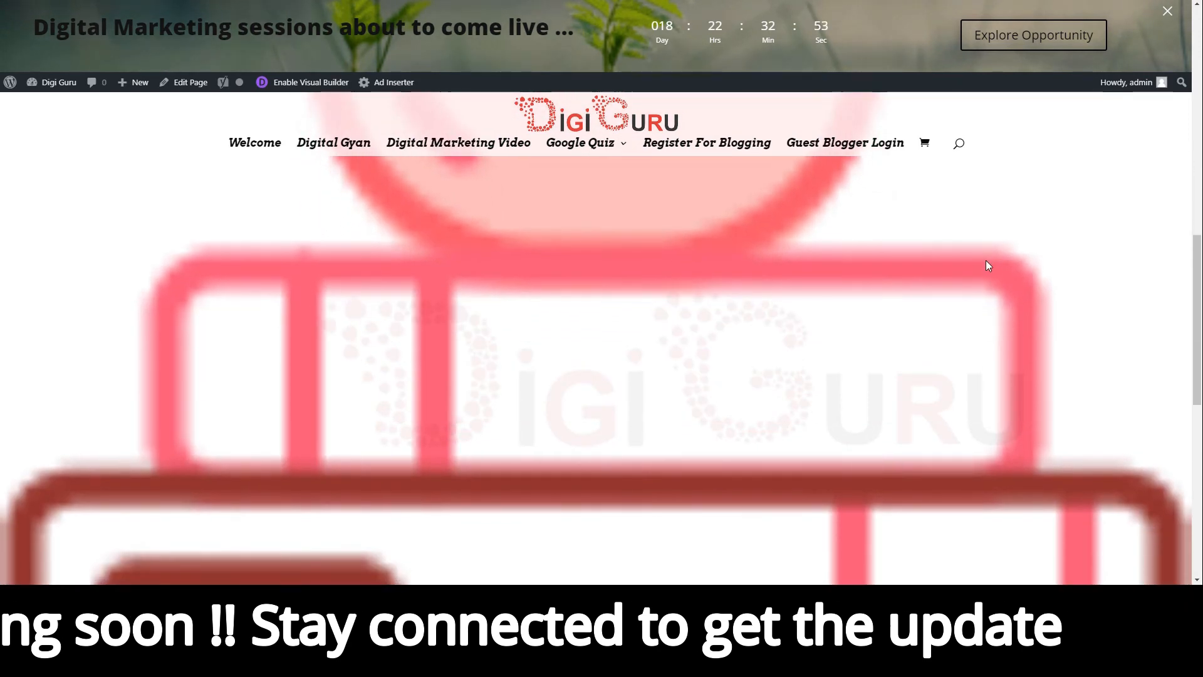
{"action": "scroll", "coordinate": [988, 266], "scroll_direction": "down", "scroll_amount": 2}
{"action": "scroll", "coordinate": [988, 266], "scroll_direction": "down", "scroll_amount": 2}
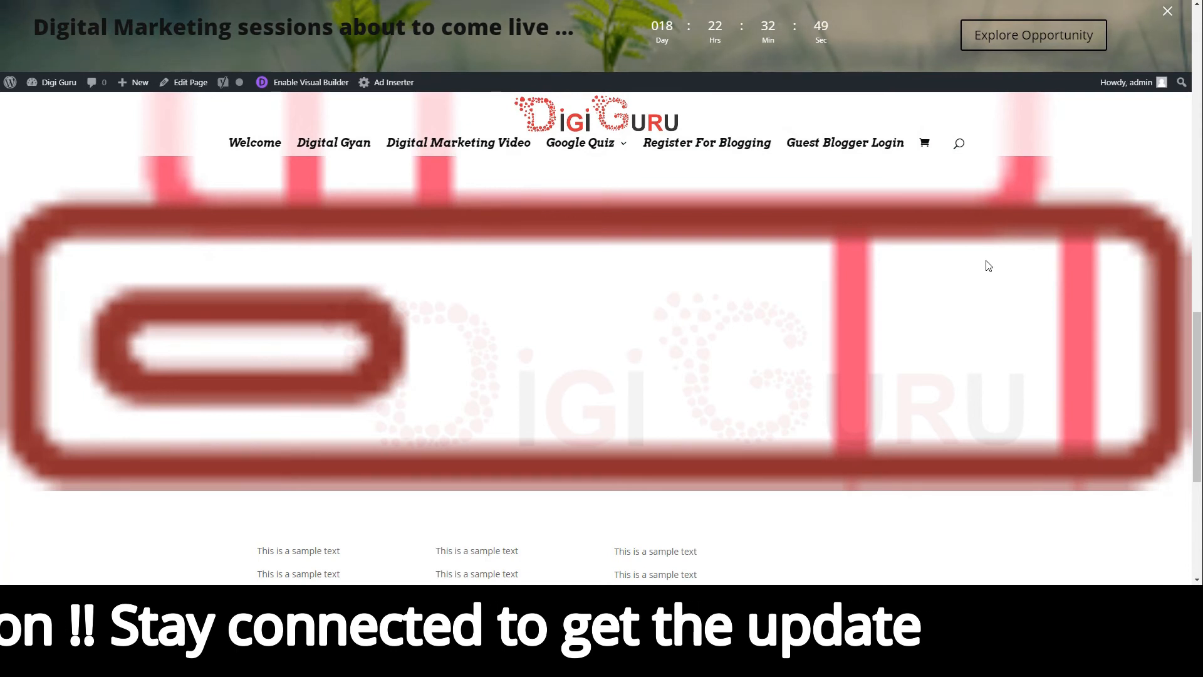
{"action": "scroll", "coordinate": [988, 266], "scroll_direction": "down", "scroll_amount": 1}
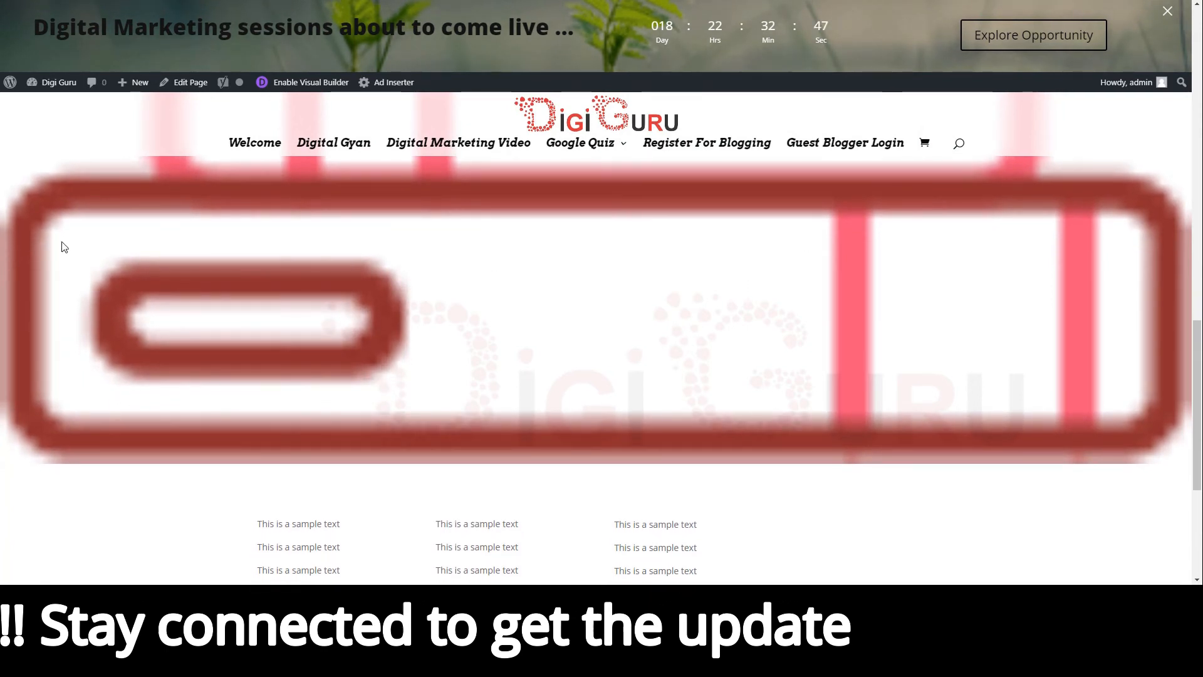
{"action": "scroll", "coordinate": [908, 349], "scroll_direction": "down", "scroll_amount": 2}
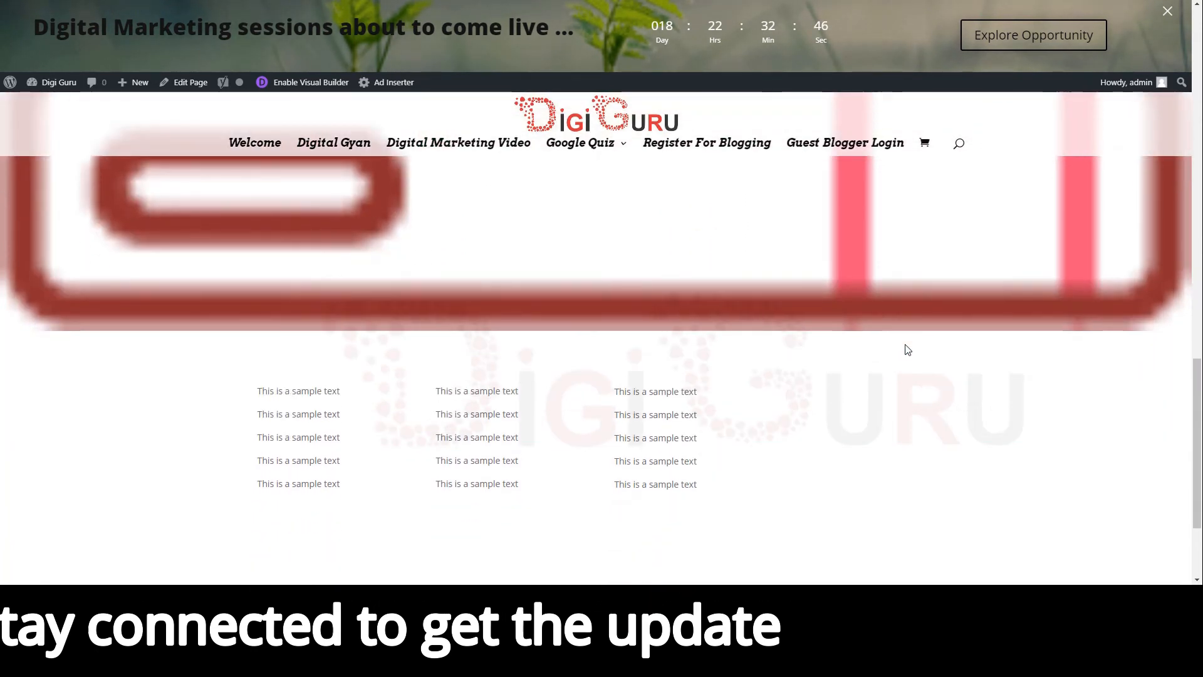
{"action": "scroll", "coordinate": [905, 349], "scroll_direction": "down", "scroll_amount": 2}
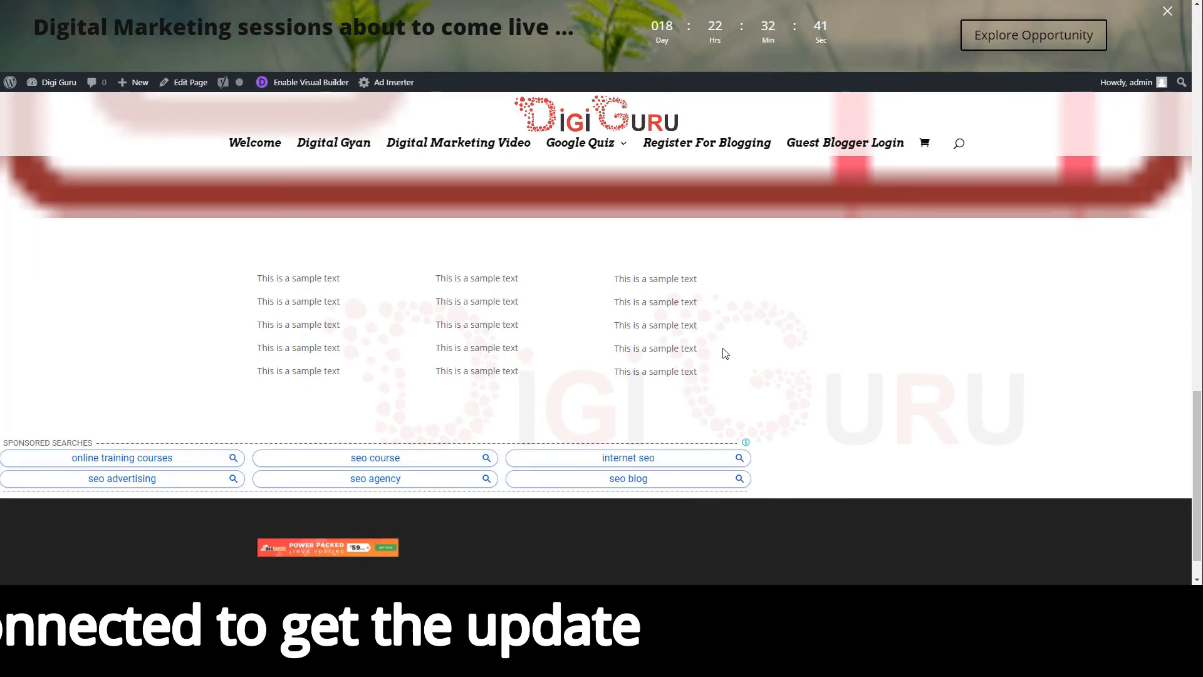
{"action": "scroll", "coordinate": [724, 348], "scroll_direction": "up", "scroll_amount": 10}
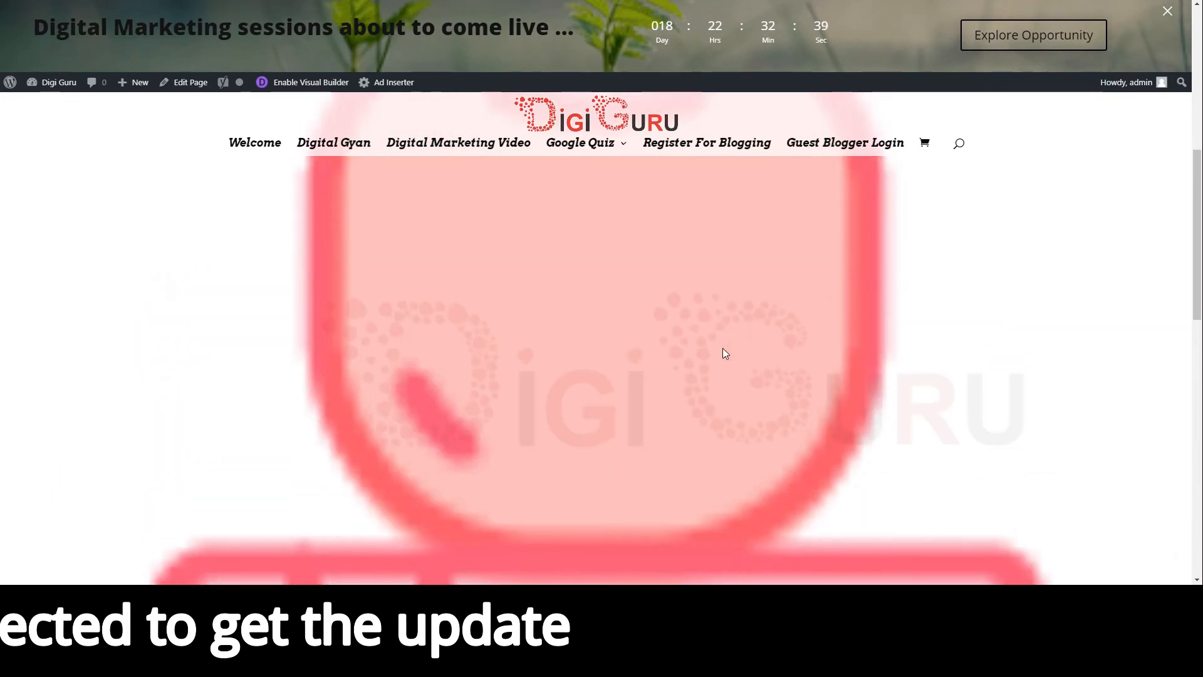
{"action": "scroll", "coordinate": [723, 348], "scroll_direction": "up", "scroll_amount": 8}
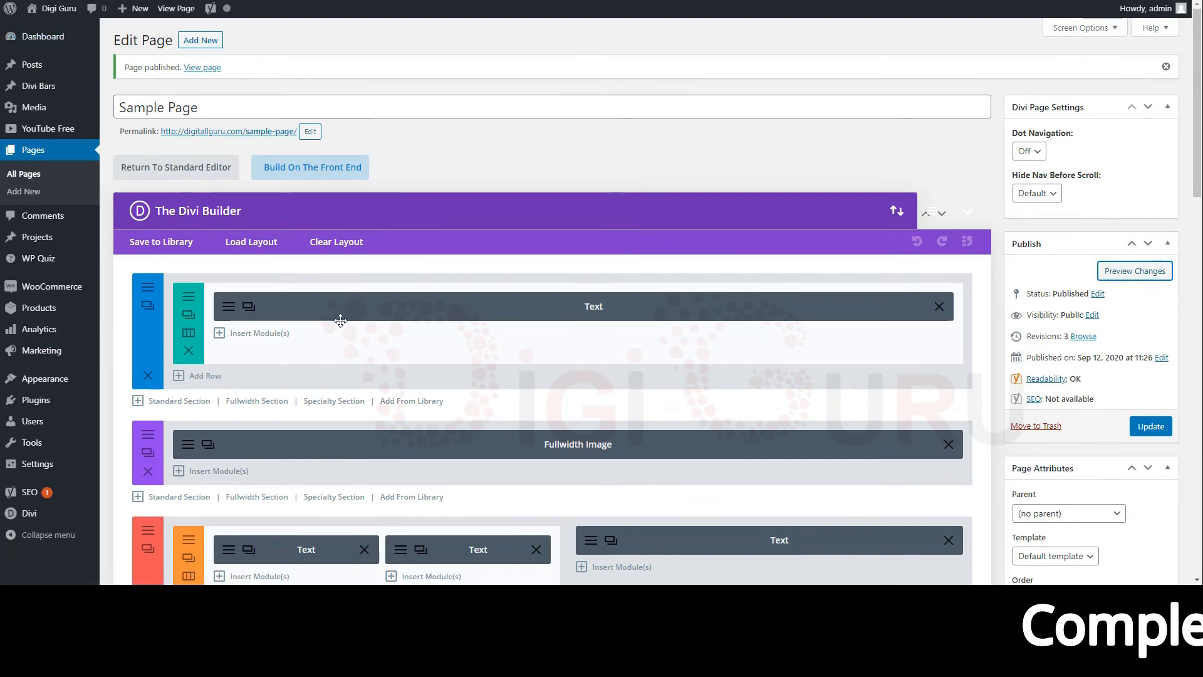
Open the top section's Text module settings and center-align all four paragraphs of its body.
{"action": "scroll", "coordinate": [348, 335], "scroll_direction": "down", "scroll_amount": 1}
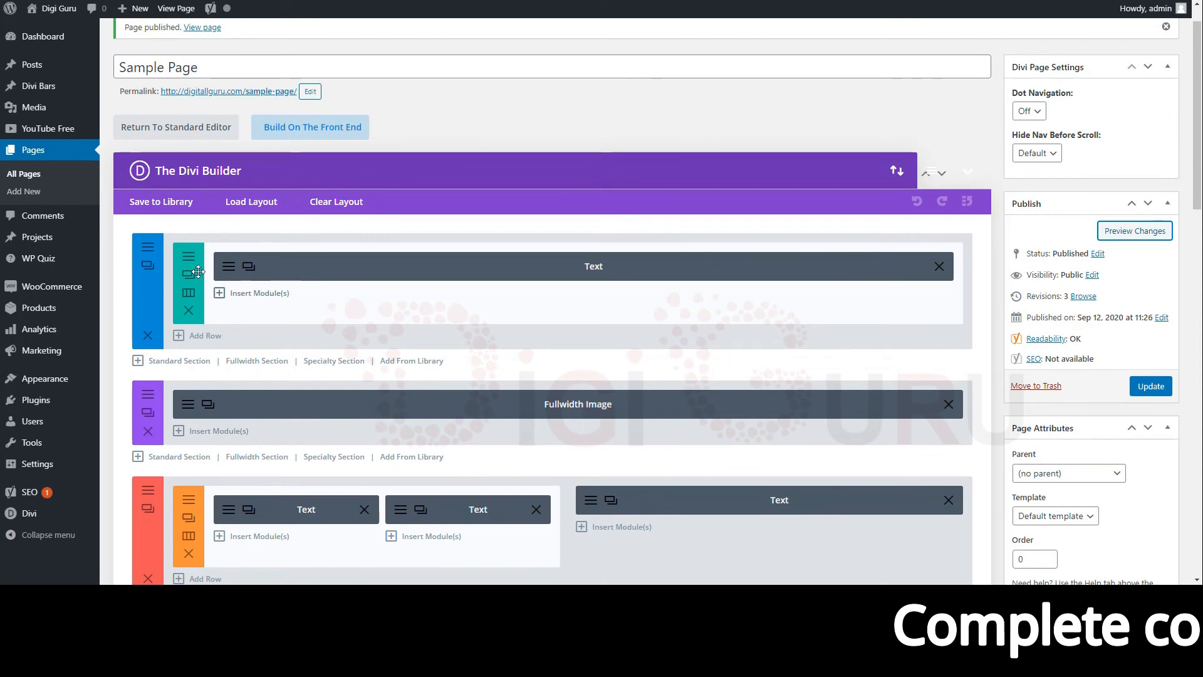
{"action": "left_click", "coordinate": [230, 275]}
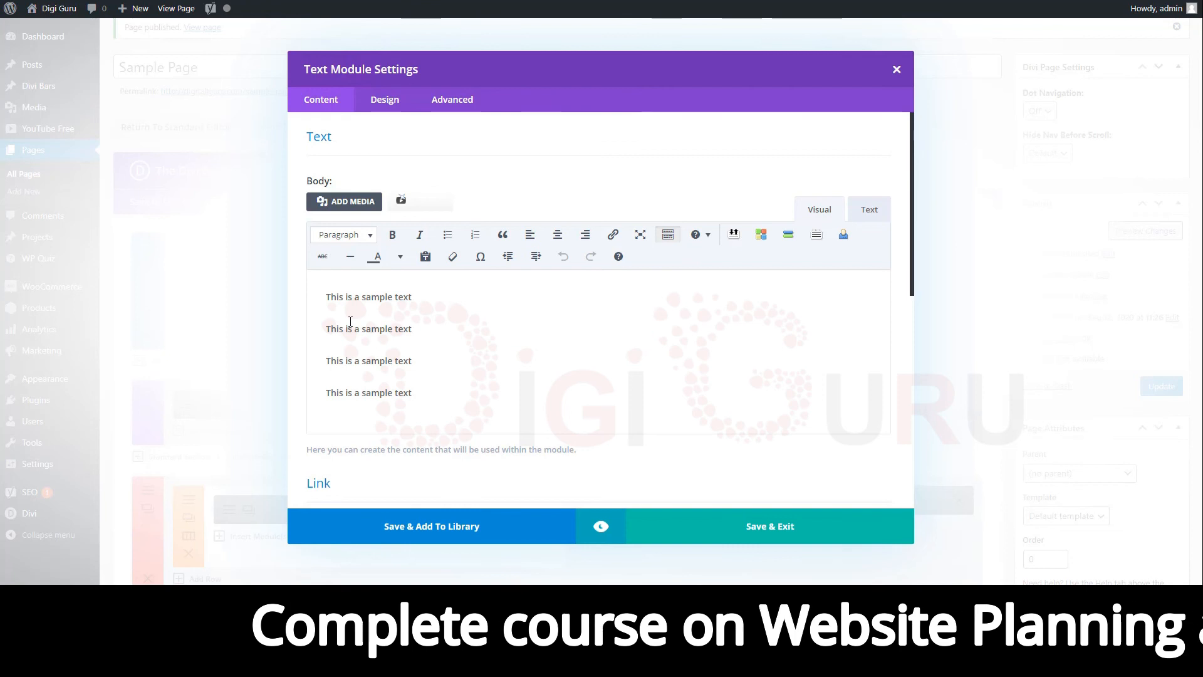
{"action": "left_click", "coordinate": [556, 236]}
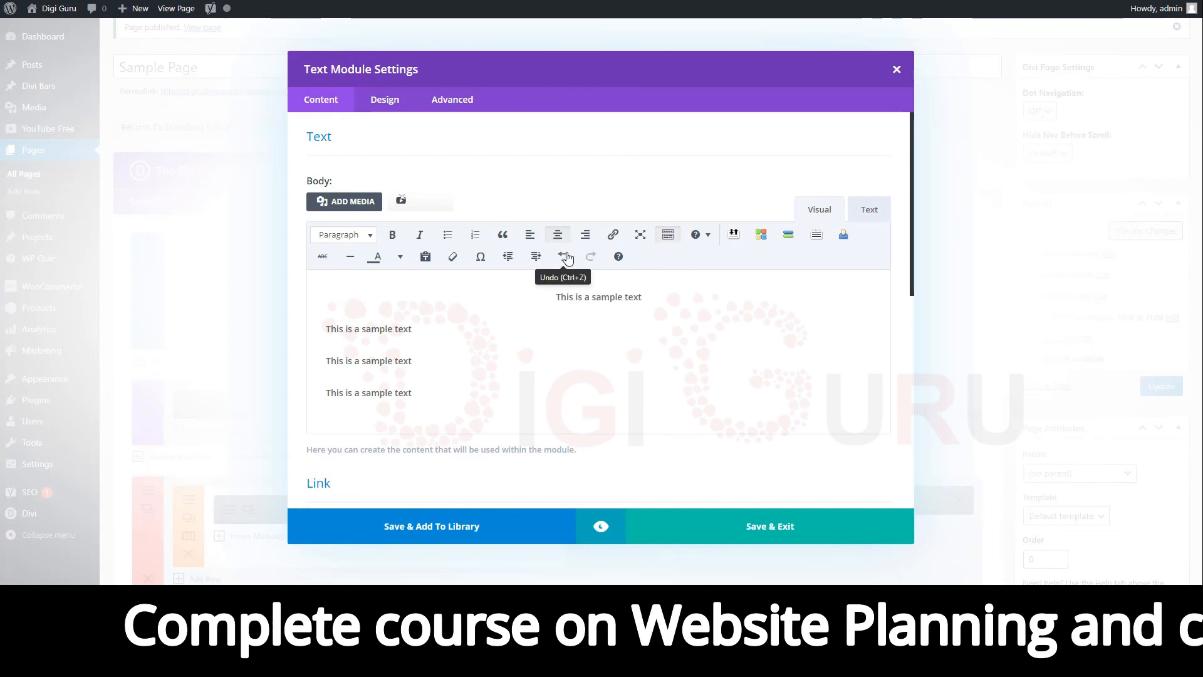
{"action": "left_click", "coordinate": [566, 256]}
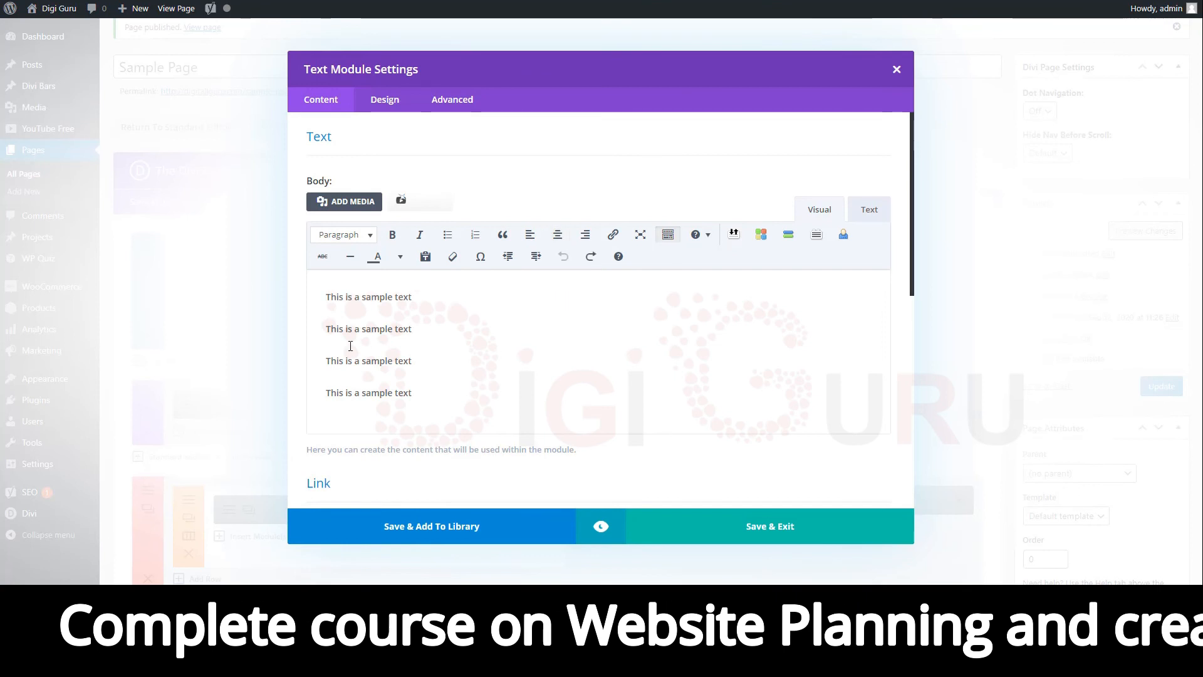
{"action": "key", "text": "shift+Right"}
{"action": "left_click_drag", "start_coordinate": [348, 329], "coordinate": [427, 396]}
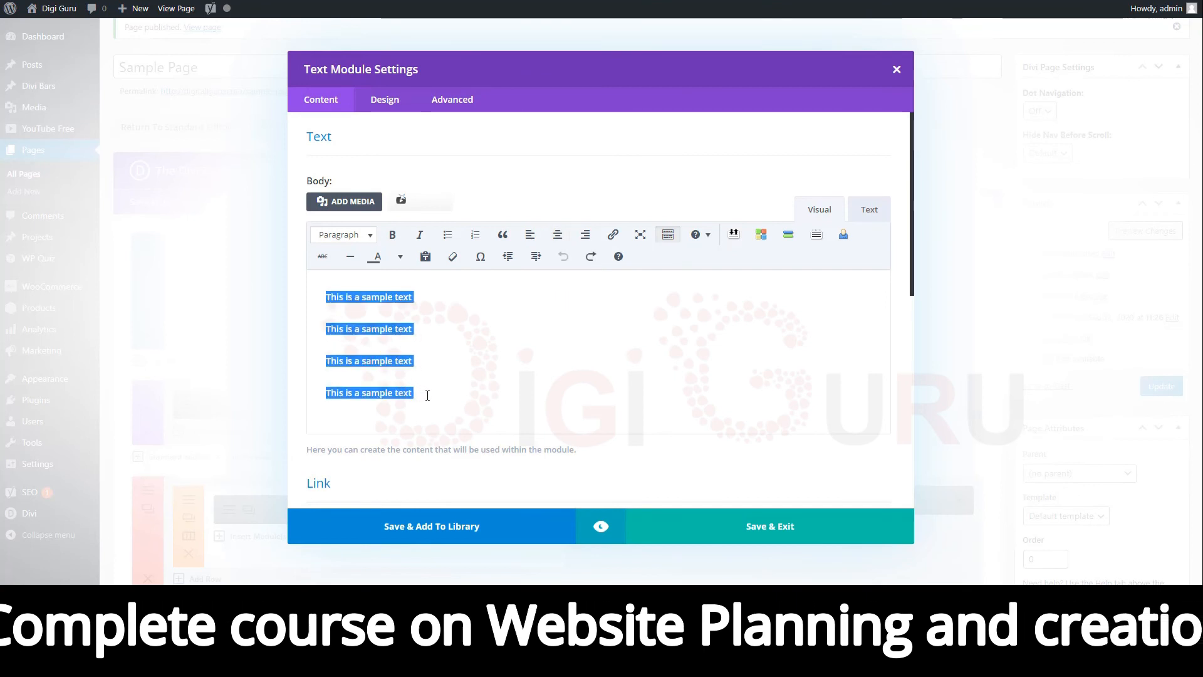
{"action": "left_click", "coordinate": [560, 235]}
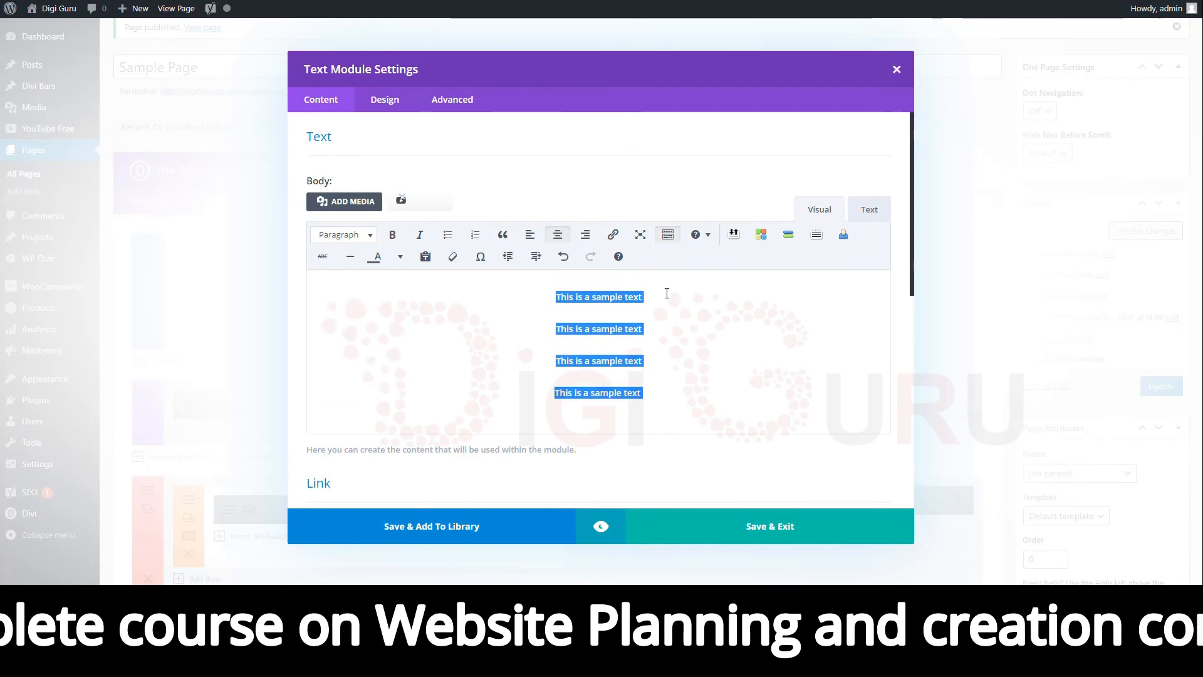
Paste extra copies of the sample text after the first line and join the following lines into one long first paragraph.
{"action": "left_click", "coordinate": [668, 293]}
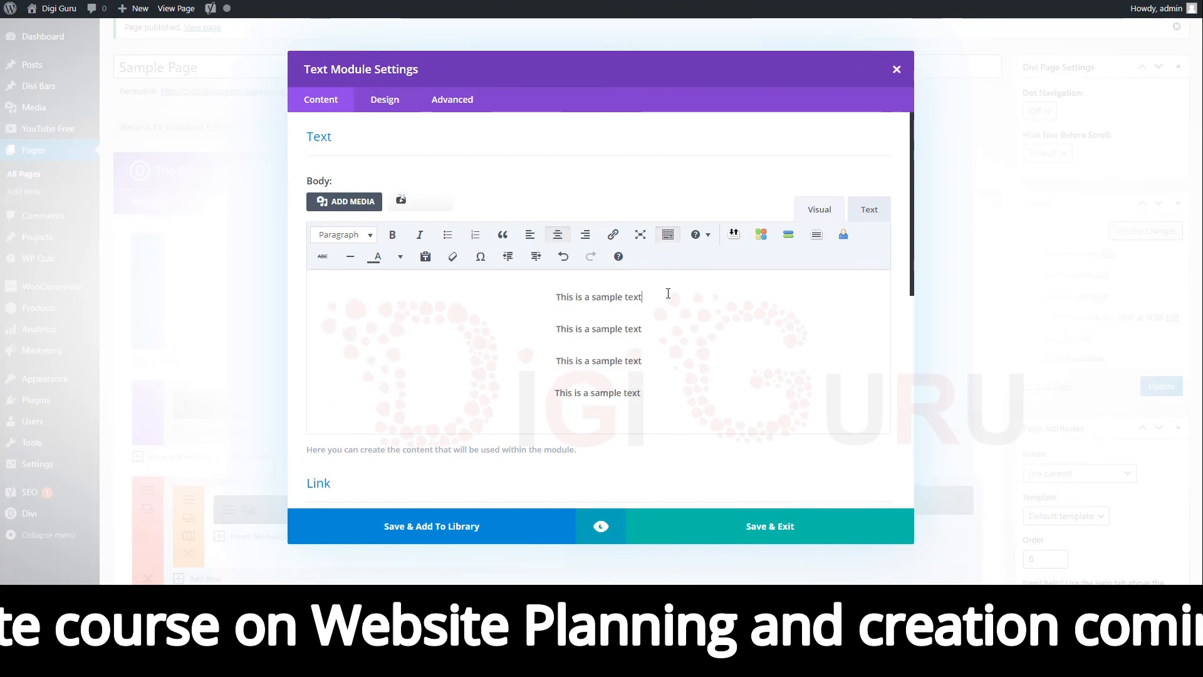
{"action": "key", "text": "ctrl+v"}
{"action": "key", "text": "ctrl+v"}
{"action": "key", "text": "ctrl+v"}
{"action": "type", "text": "This is a sample text"}
{"action": "key", "text": "Delete"}
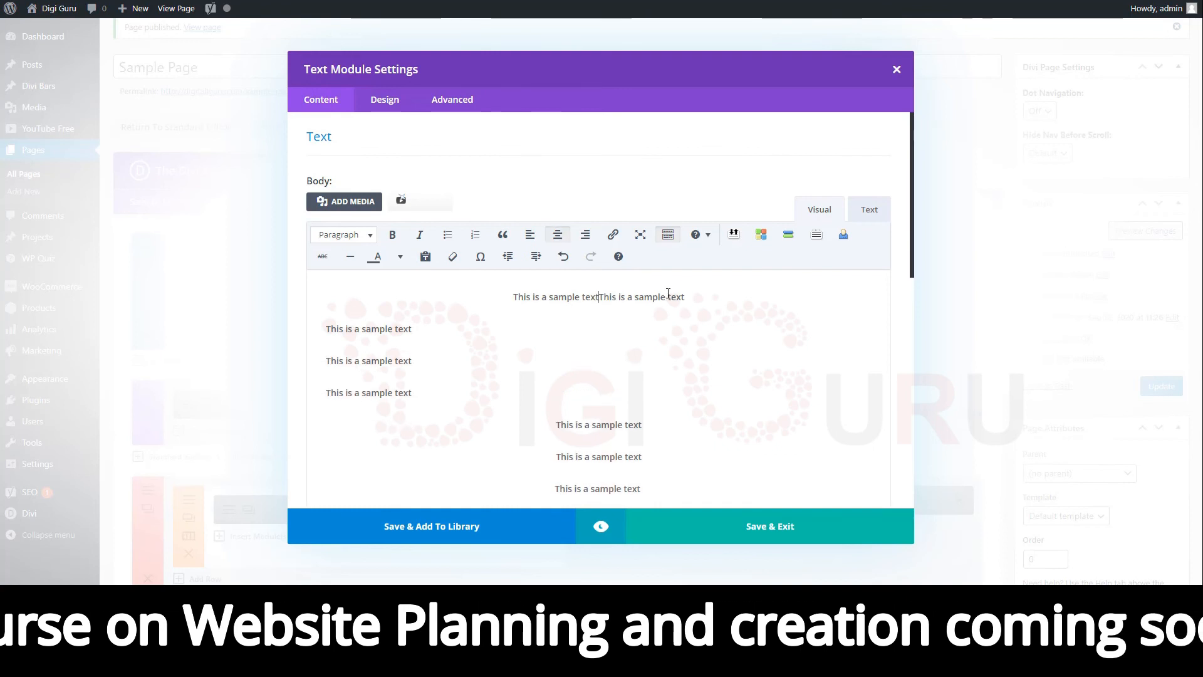
{"action": "left_click", "coordinate": [705, 290]}
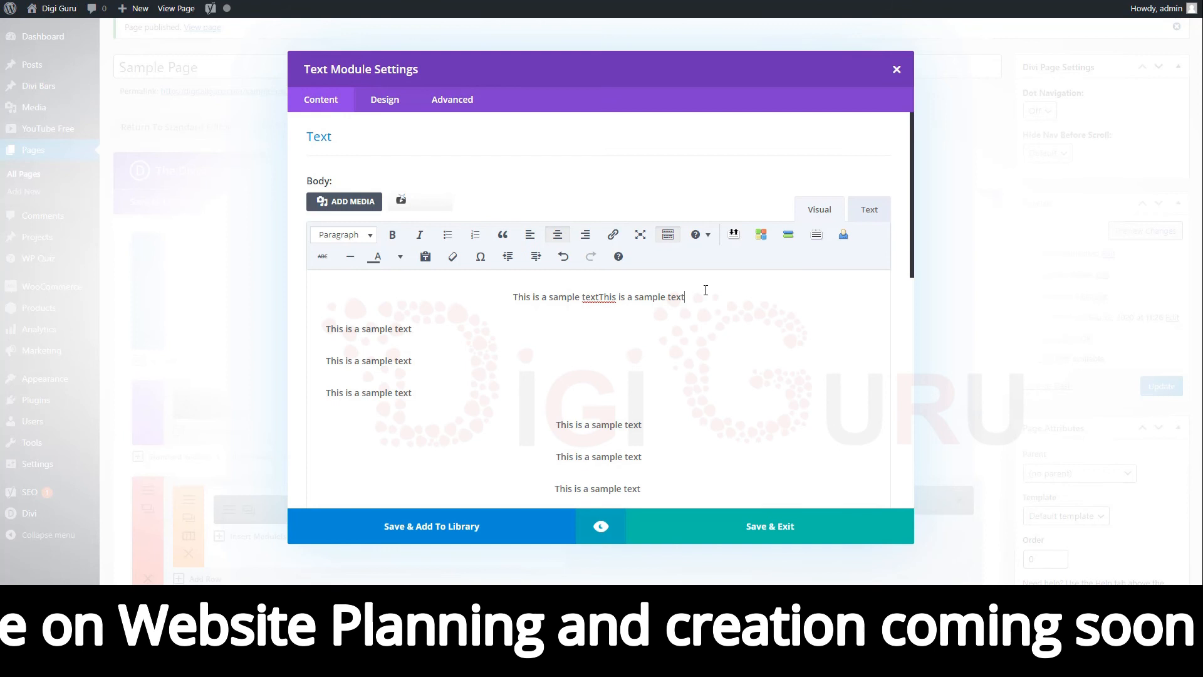
{"action": "key", "text": "Delete"}
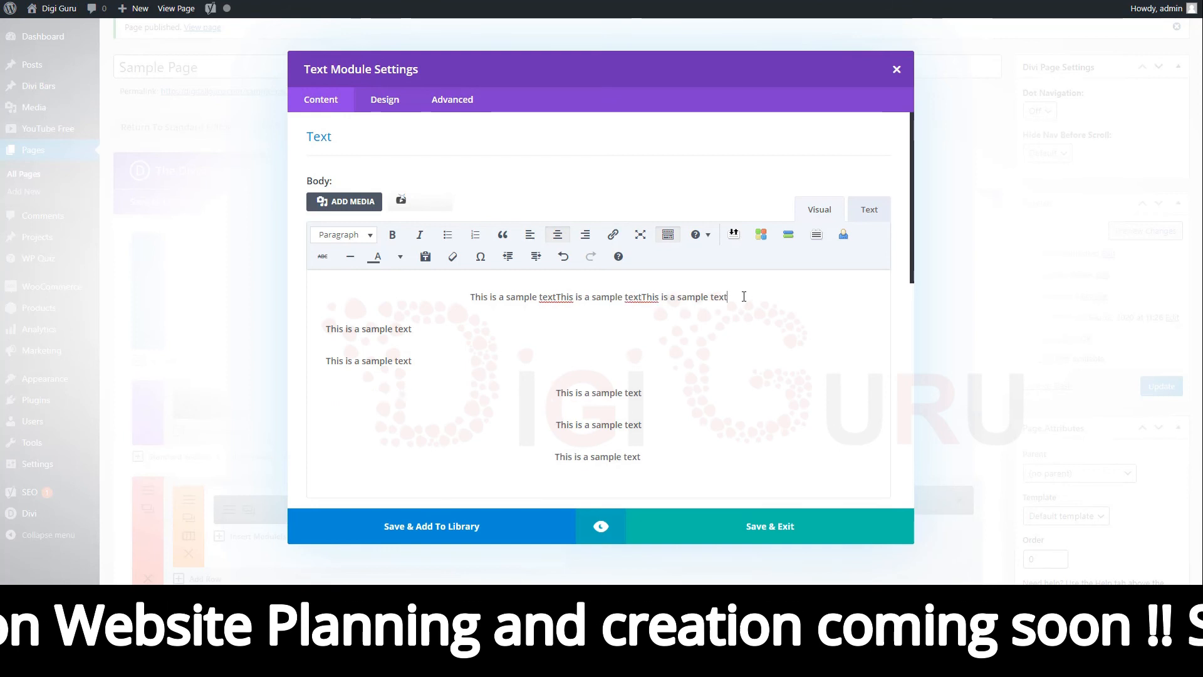
{"action": "key", "text": "Delete"}
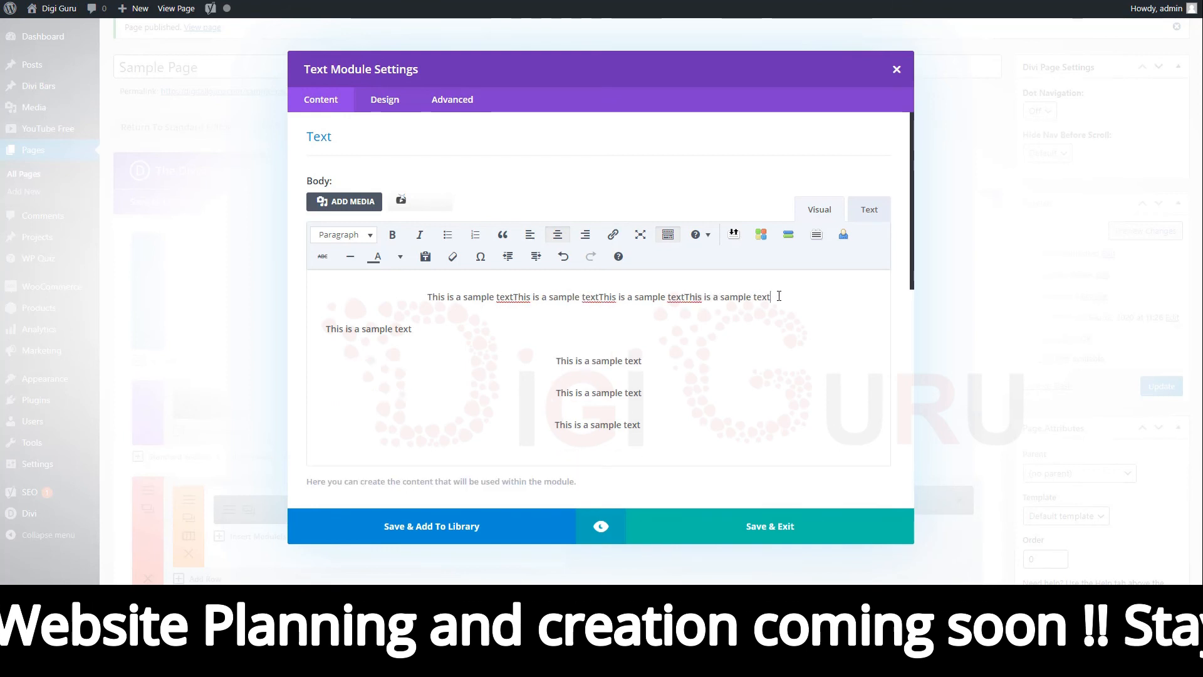
{"action": "key", "text": "Delete"}
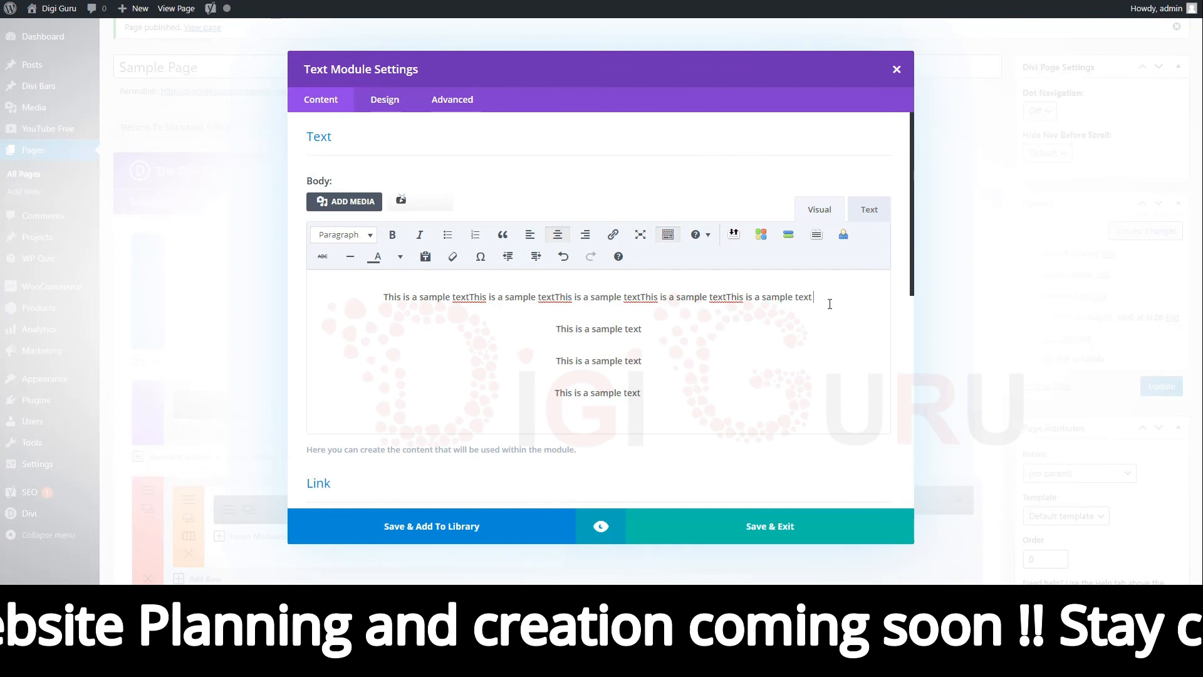
{"action": "key", "text": "Delete"}
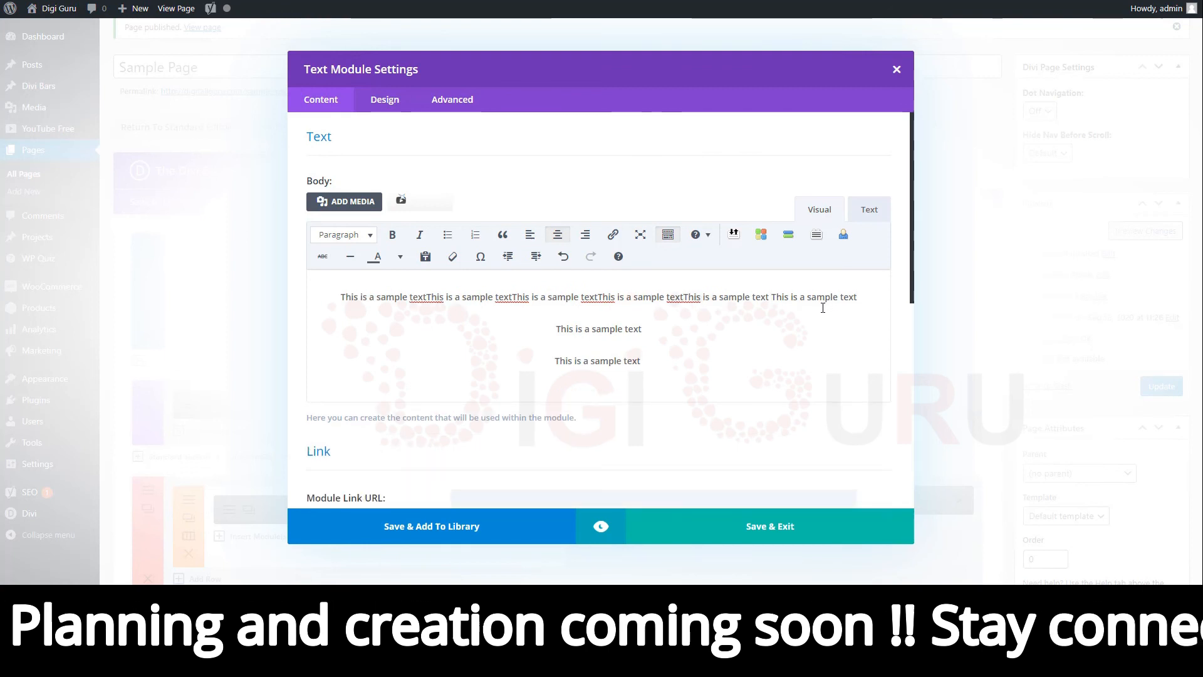
Delete the two short paragraphs below the long first paragraph of the Text module body.
{"action": "key", "text": "ctrl+a"}
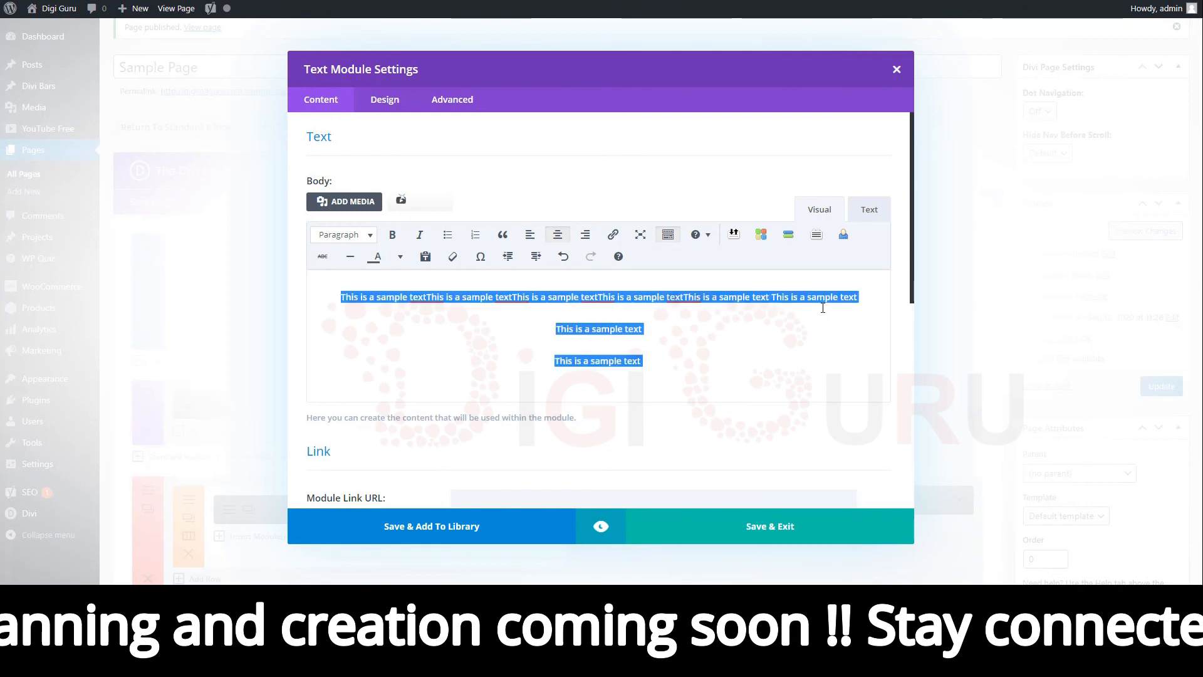
{"action": "key", "text": "Right"}
{"action": "key", "text": "BackSpace"}
{"action": "key", "text": "BackSpace"}
{"action": "key", "text": "BackSpace"}
{"action": "key", "text": "BackSpace"}
{"action": "key", "text": "BackSpace"}
{"action": "key", "text": "BackSpace"}
{"action": "key", "text": "BackSpace"}
{"action": "key", "text": "BackSpace"}
{"action": "key", "text": "BackSpace"}
{"action": "key", "text": "BackSpace"}
{"action": "key", "text": "BackSpace"}
{"action": "key", "text": "BackSpace"}
{"action": "key", "text": "BackSpace"}
{"action": "key", "text": "BackSpace"}
{"action": "key", "text": "BackSpace"}
{"action": "key", "text": "BackSpace"}
{"action": "key", "text": "BackSpace"}
{"action": "key", "text": "BackSpace"}
{"action": "key", "text": "BackSpace"}
{"action": "key", "text": "BackSpace"}
{"action": "key", "text": "BackSpace"}
{"action": "key", "text": "BackSpace"}
{"action": "key", "text": "BackSpace"}
{"action": "key", "text": "BackSpace"}
{"action": "key", "text": "BackSpace"}
{"action": "key", "text": "BackSpace"}
{"action": "key", "text": "BackSpace"}
{"action": "key", "text": "BackSpace"}
{"action": "key", "text": "BackSpace"}
{"action": "key", "text": "BackSpace"}
{"action": "key", "text": "BackSpace"}
{"action": "key", "text": "BackSpace"}
{"action": "key", "text": "BackSpace"}
{"action": "key", "text": "BackSpace"}
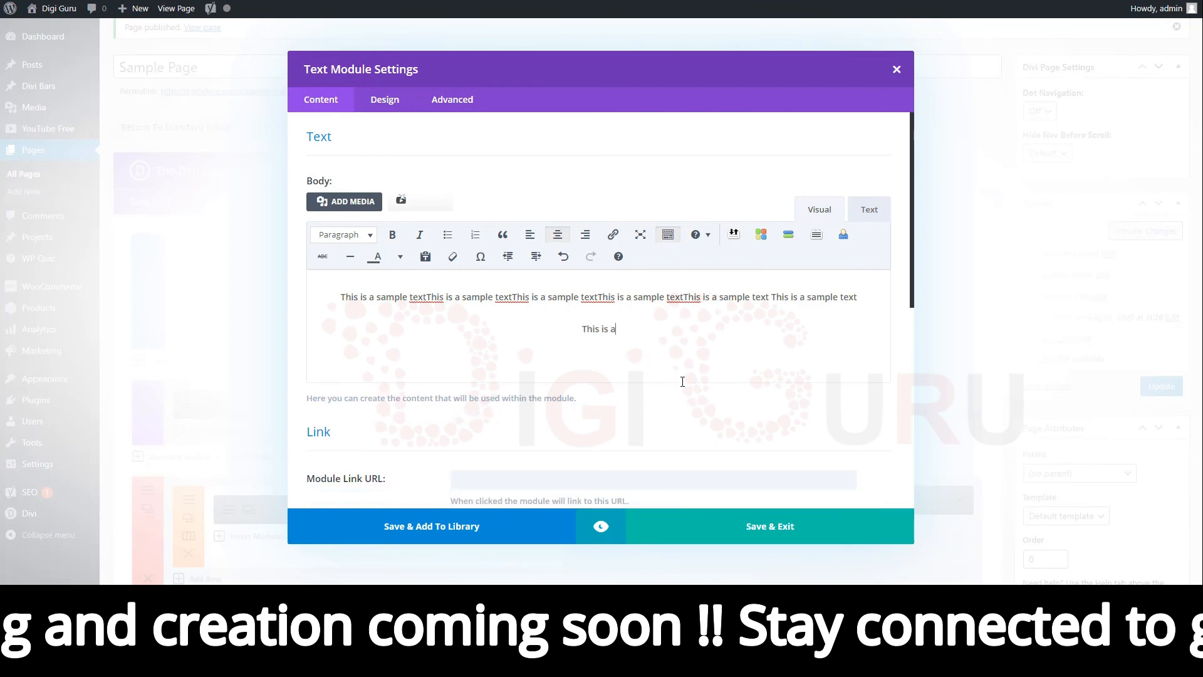
{"action": "key", "text": "BackSpace"}
{"action": "key", "text": "BackSpace"}
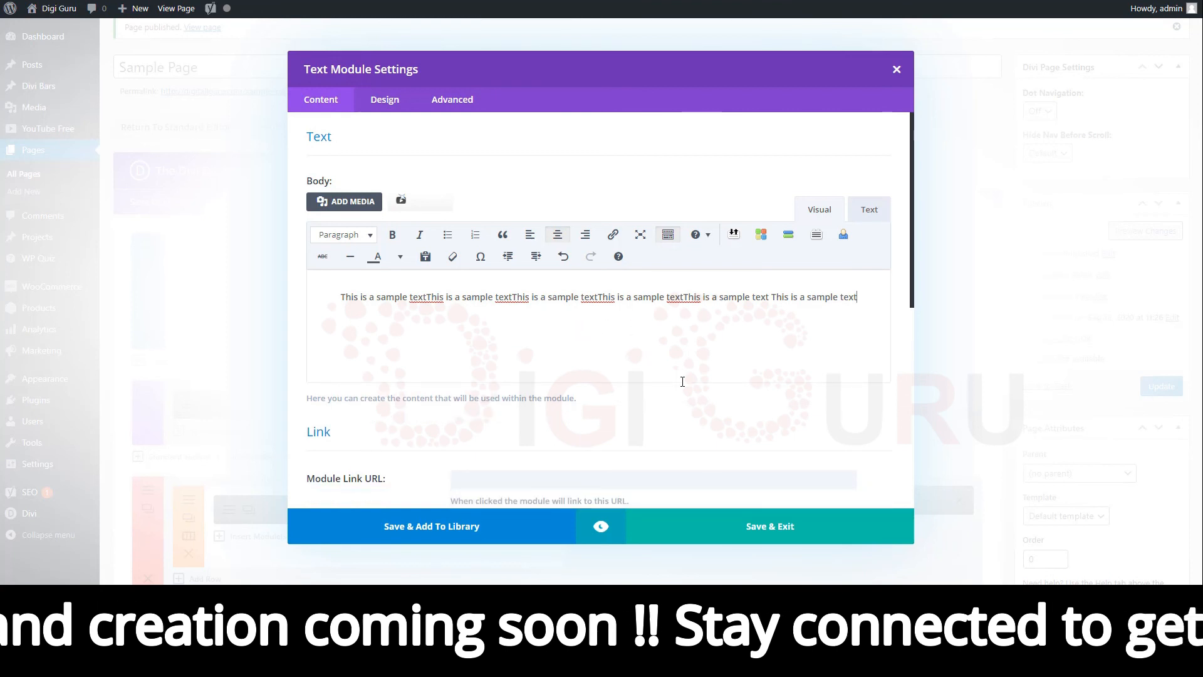
Copy the long paragraph, paste it three times at the end of the body, and save the module settings.
{"action": "key", "text": "ctrl+a"}
{"action": "key", "text": "ctrl+c"}
{"action": "key", "text": "End"}
{"action": "key", "text": "ctrl+v"}
{"action": "key", "text": "ctrl+v"}
{"action": "key", "text": "ctrl+v"}
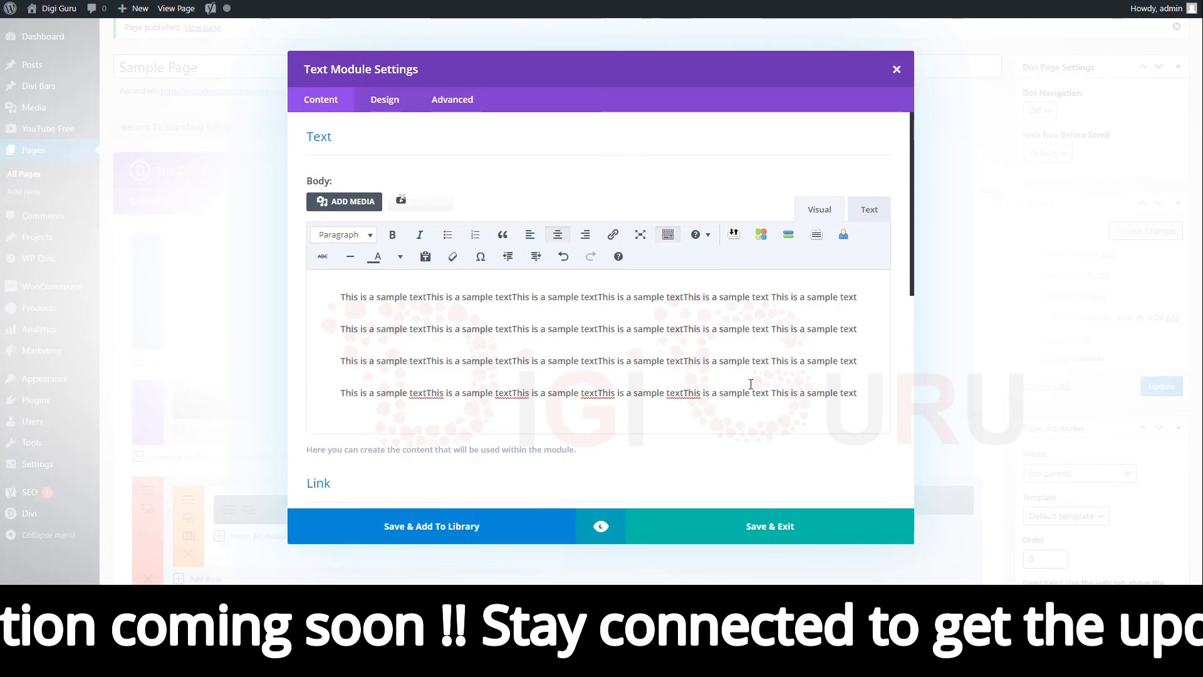
{"action": "left_click", "coordinate": [786, 527]}
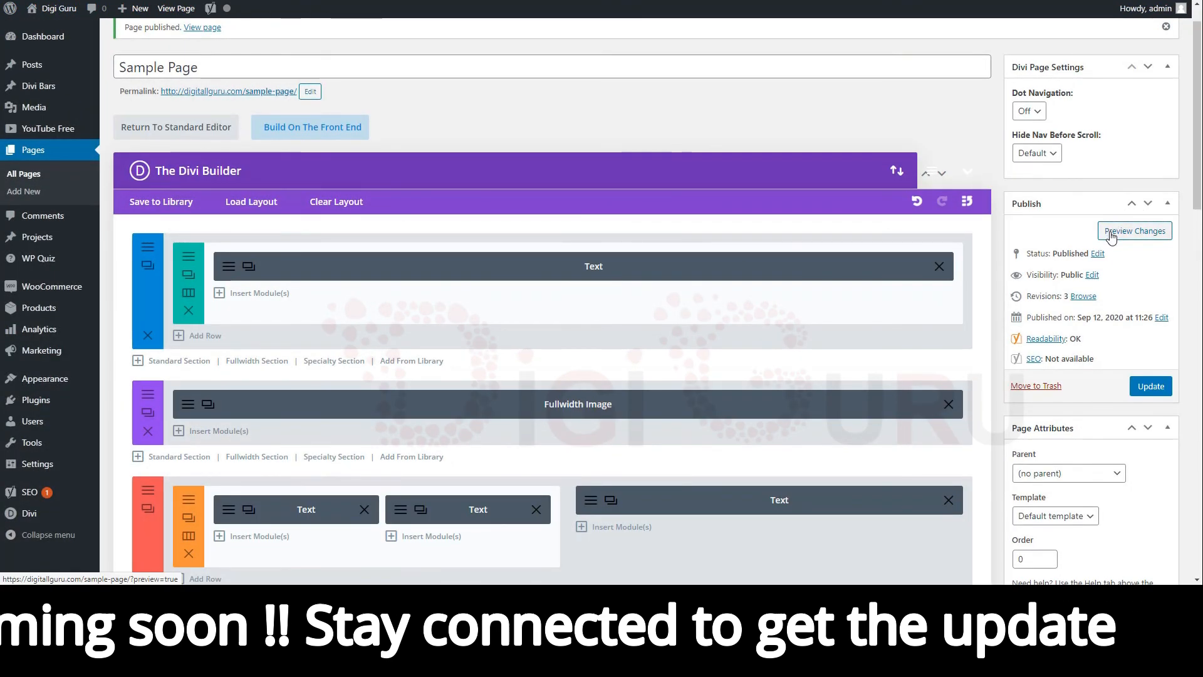
Preview the page changes and scroll down past the text to the image sections.
{"action": "left_click", "coordinate": [1122, 232]}
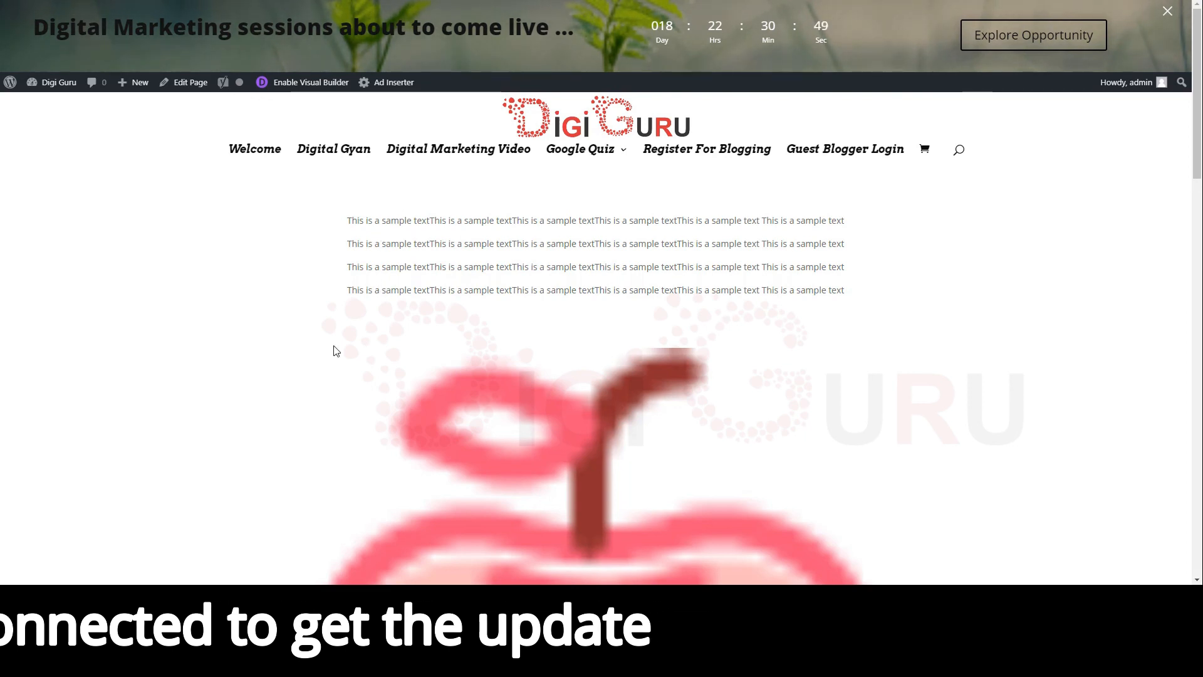
{"action": "scroll", "coordinate": [334, 346], "scroll_direction": "down", "scroll_amount": 5}
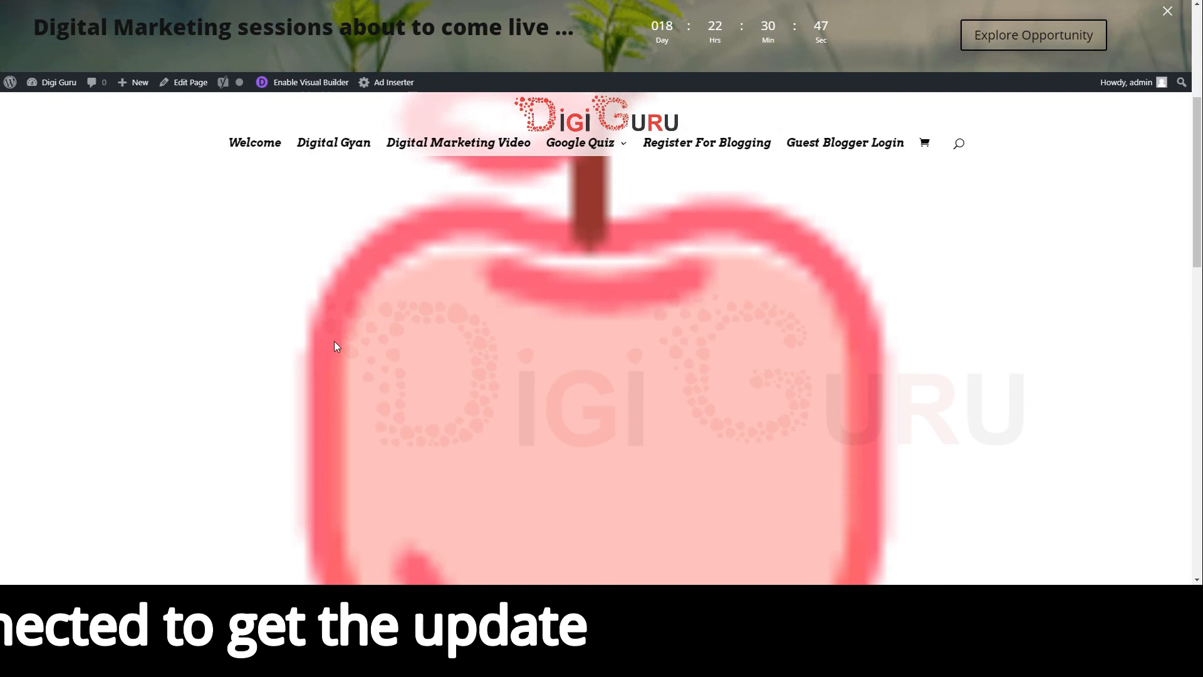
{"action": "scroll", "coordinate": [334, 345], "scroll_direction": "down", "scroll_amount": 5}
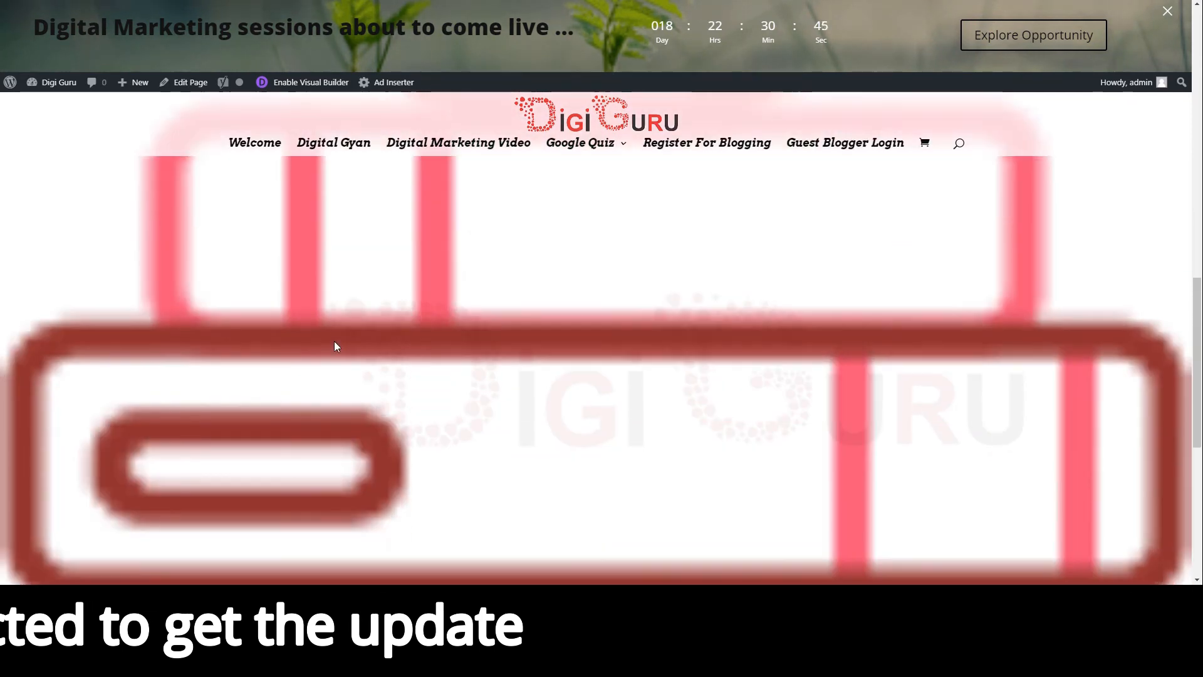